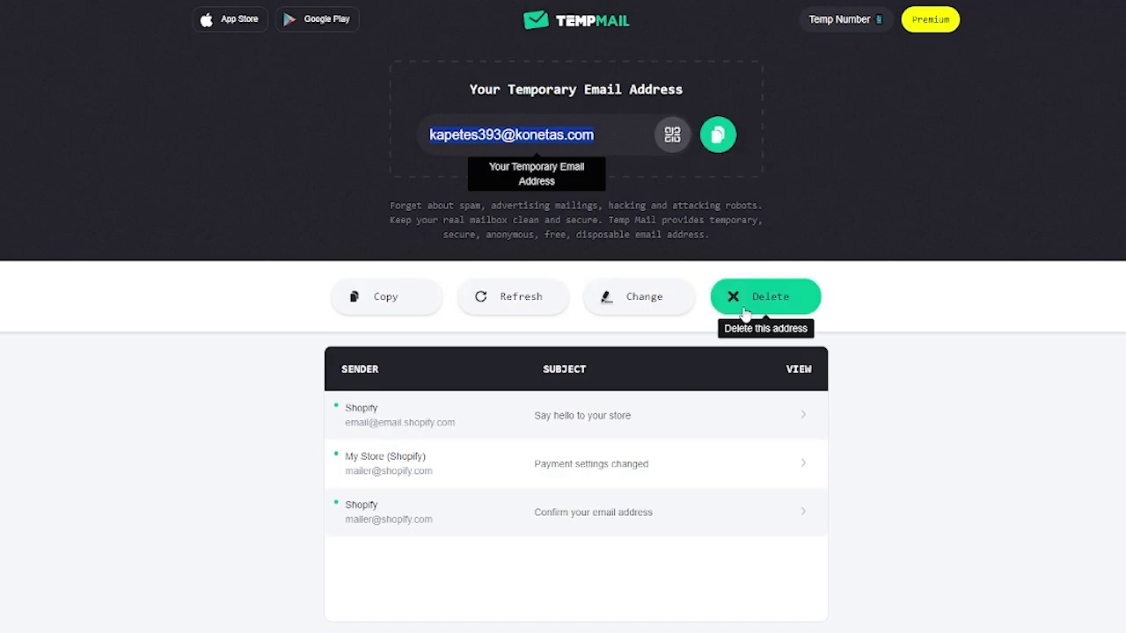
# Delete the current temporary email address in Temp Mail to get a new one.
pyautogui.click(744, 308)
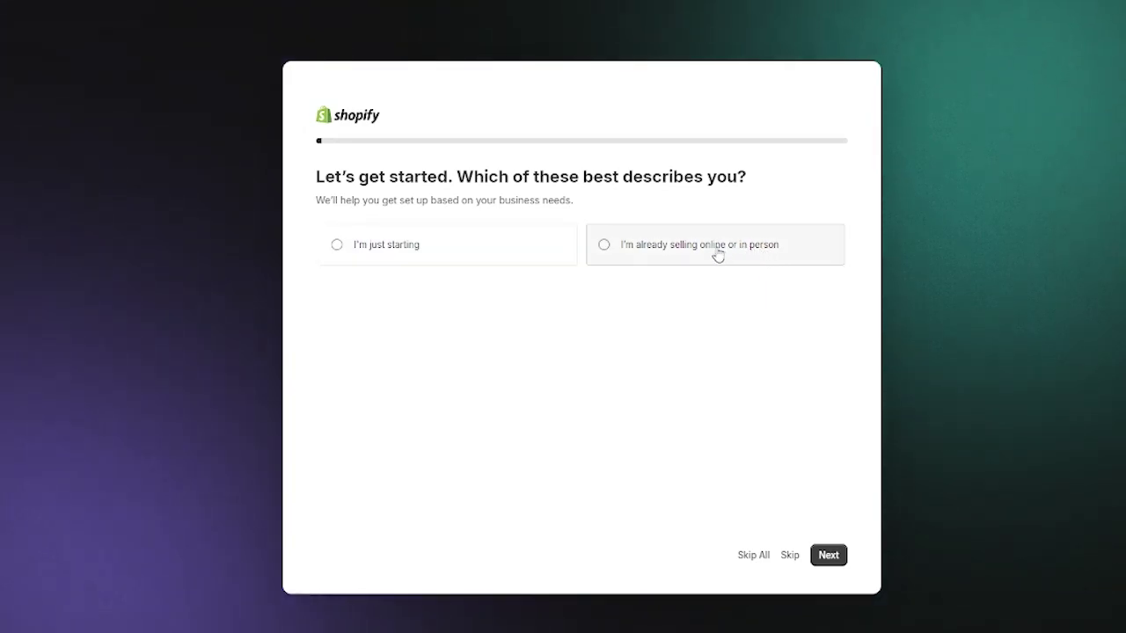
# Switch to Shopify's onboarding questions and answer that the business is just starting and will sell through an online store.
pyautogui.click(460, 254)
pyautogui.click(830, 555)
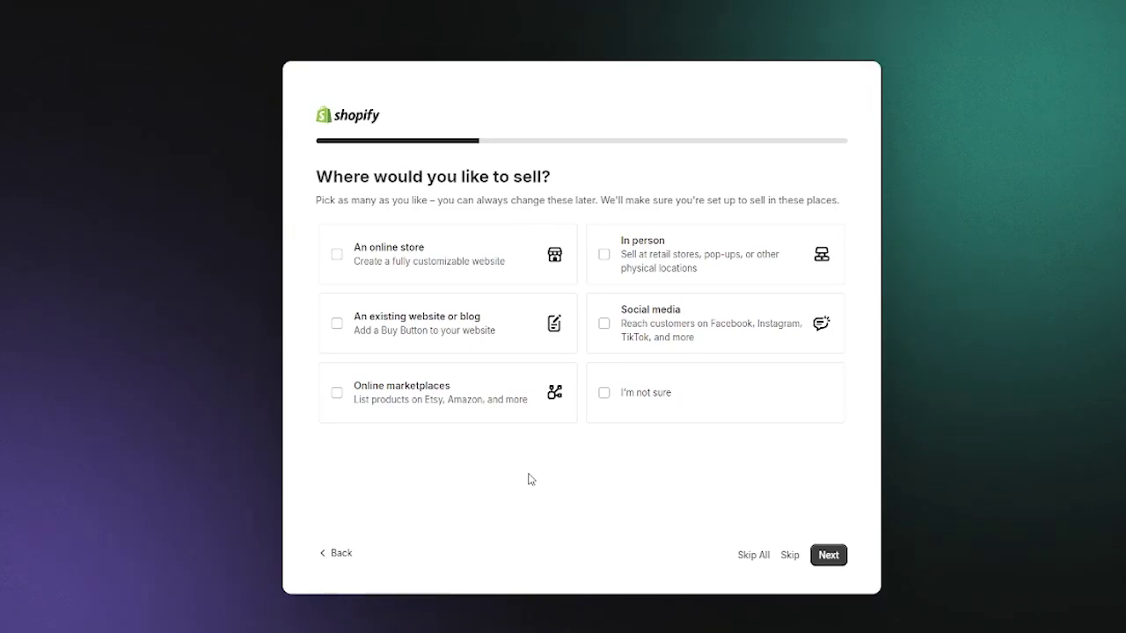
pyautogui.click(424, 254)
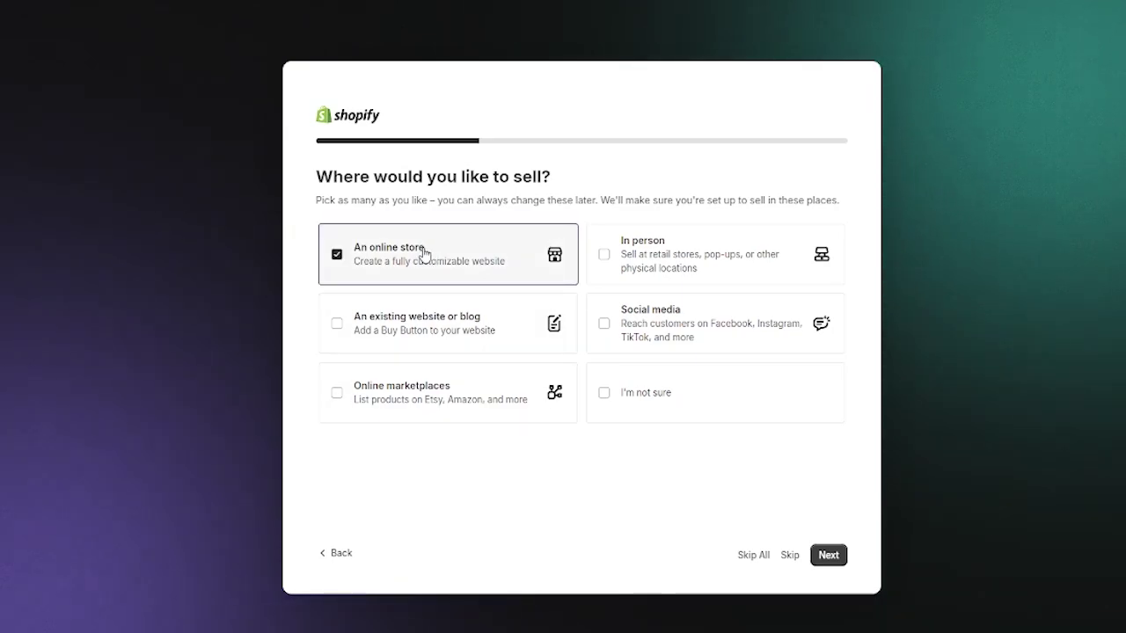
pyautogui.click(826, 555)
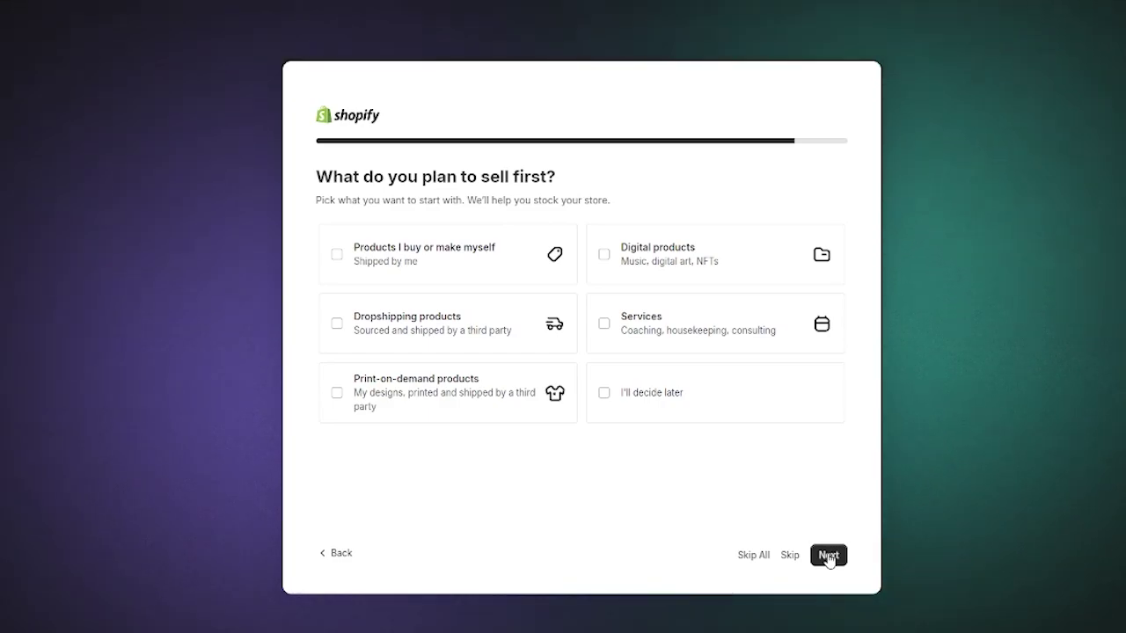
# Choose dropshipping products as the first thing to sell and accept Pakistan as the business location.
pyautogui.click(463, 326)
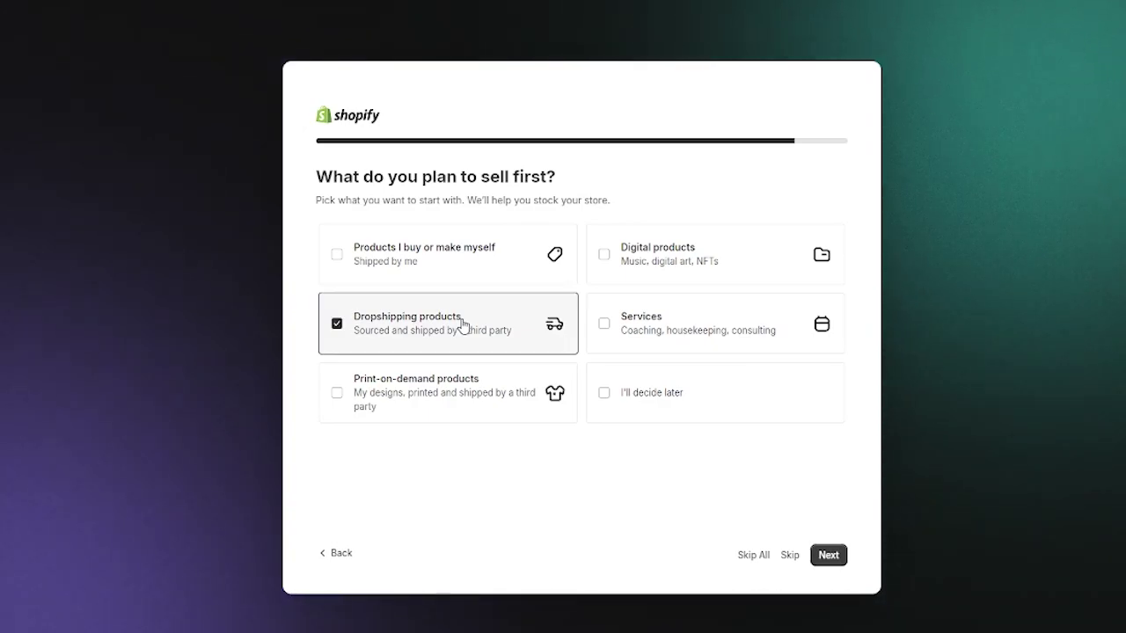
pyautogui.click(831, 555)
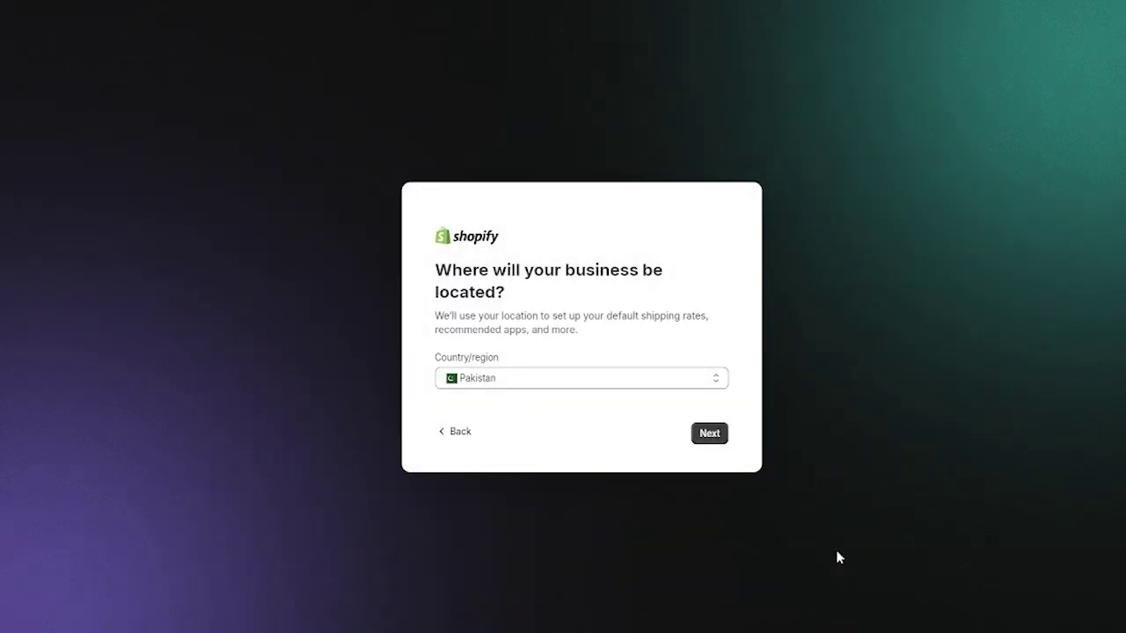
pyautogui.click(709, 434)
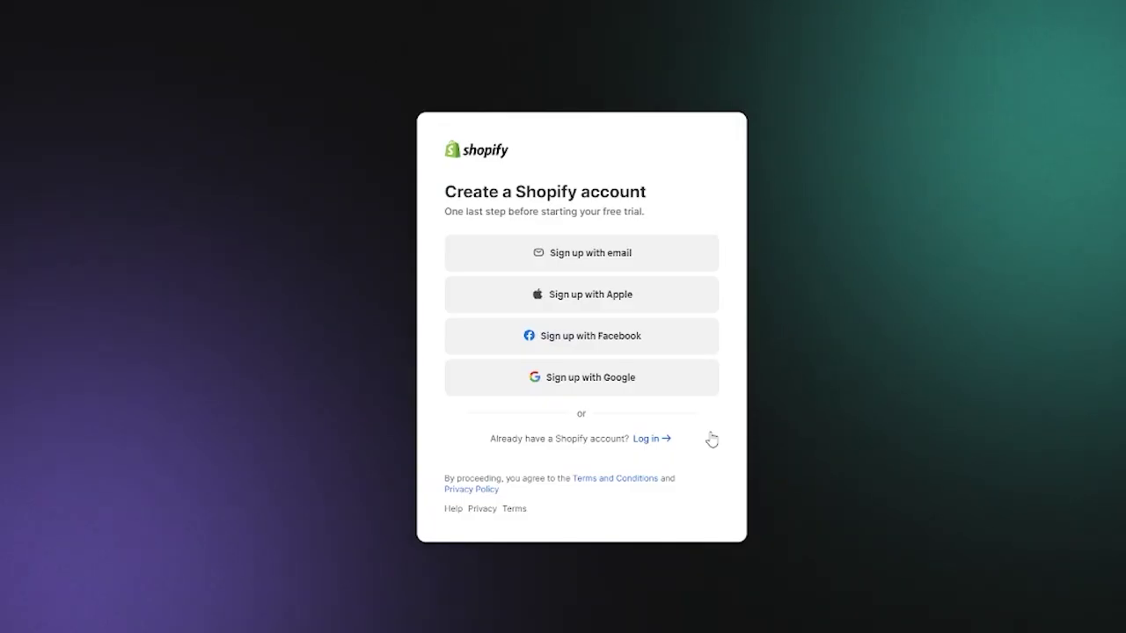
# Create a Shopify account by email, using the new address copied from Temp Mail and entering an account password.
pyautogui.click(524, 267)
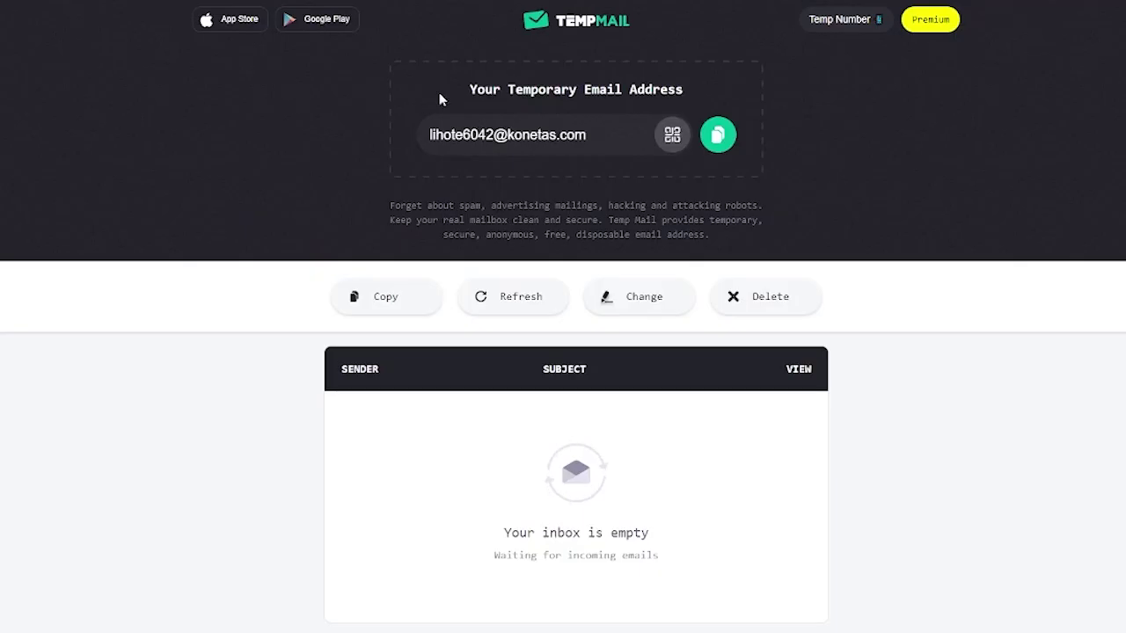
pyautogui.click(718, 135)
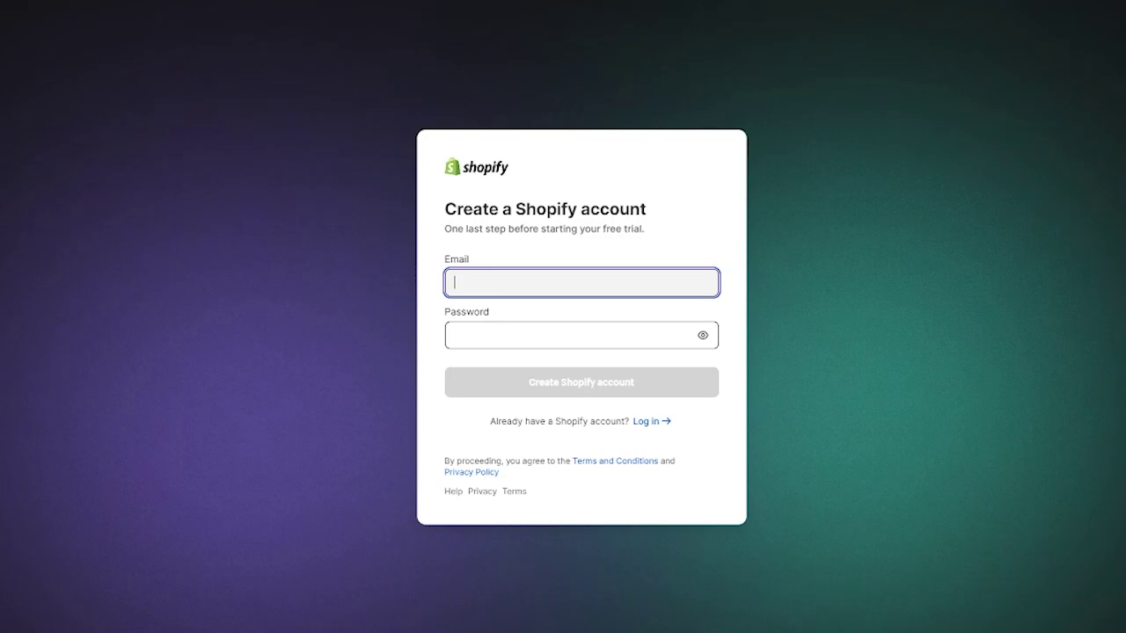
pyautogui.hotkey('ctrl', 'v')
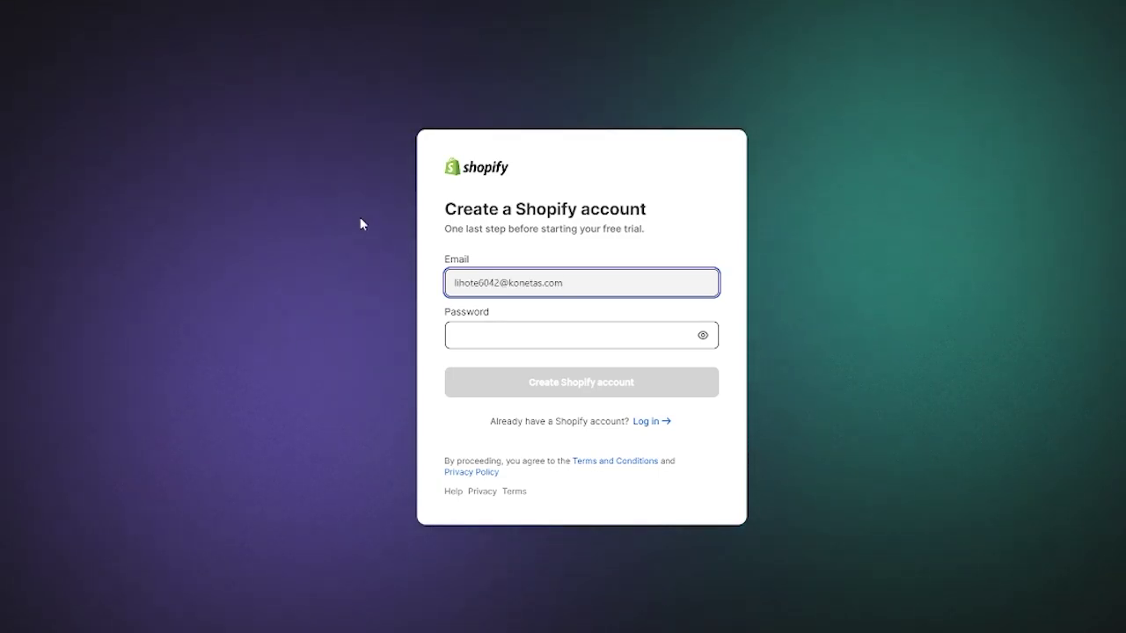
pyautogui.click(491, 331)
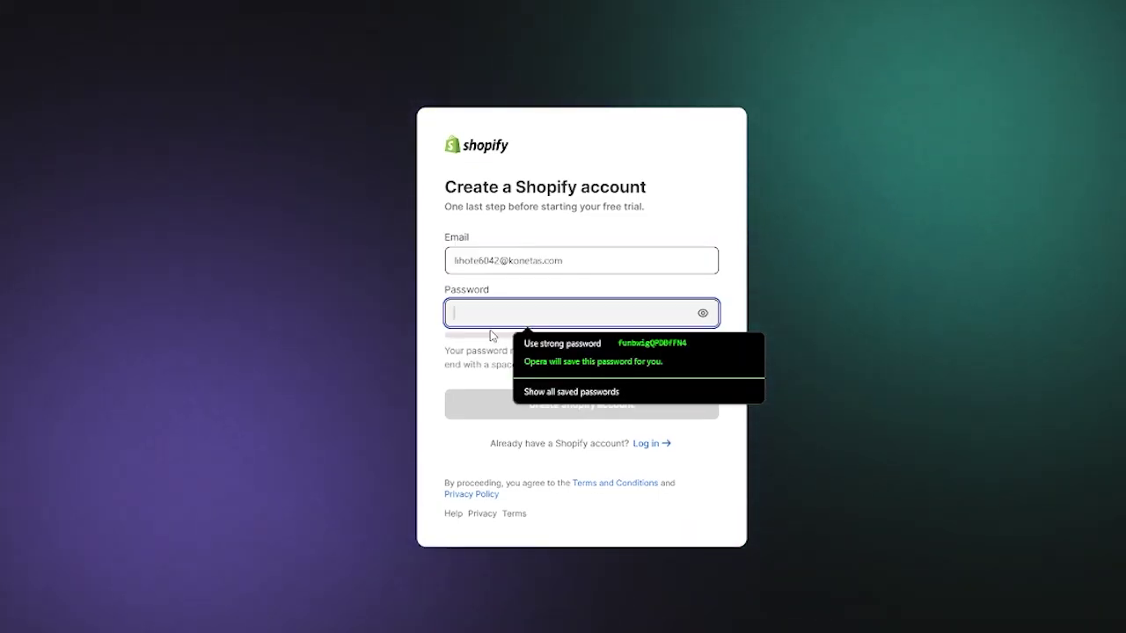
pyautogui.write('a')
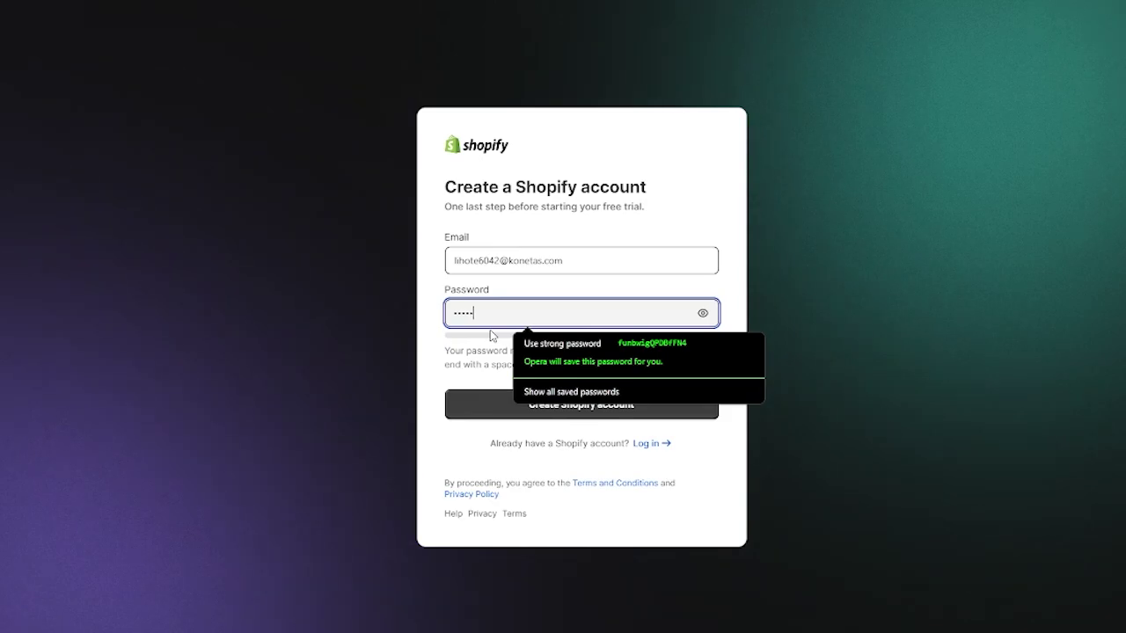
pyautogui.write('aaa')
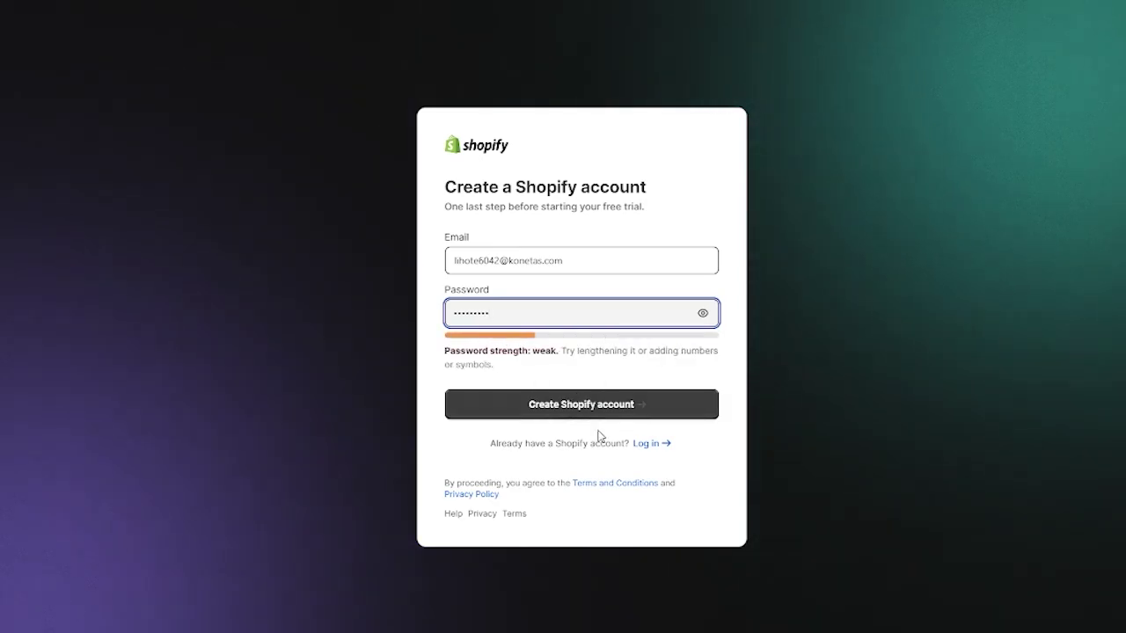
pyautogui.click(631, 407)
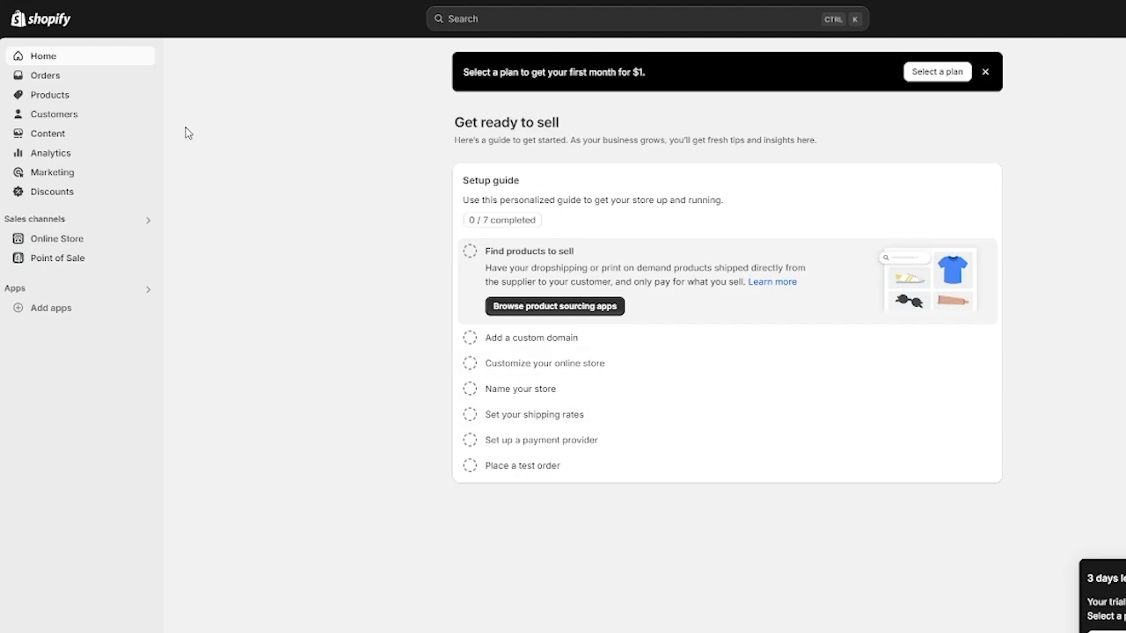
# Go from the store admin to the Shopify App Store and search for autods.
pyautogui.click(67, 97)
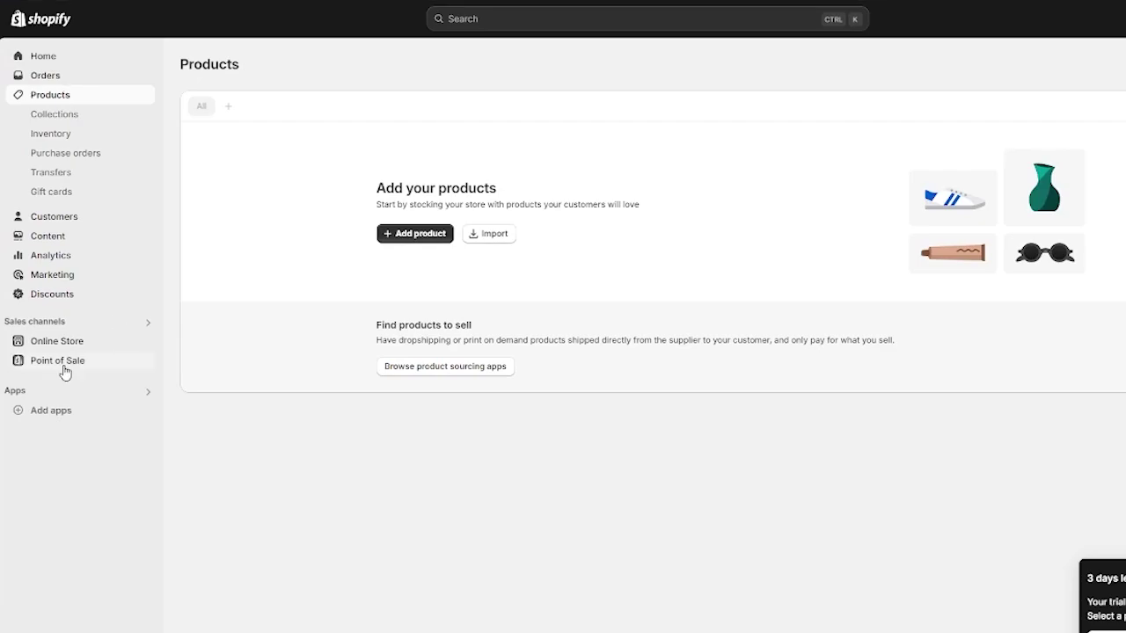
pyautogui.click(54, 410)
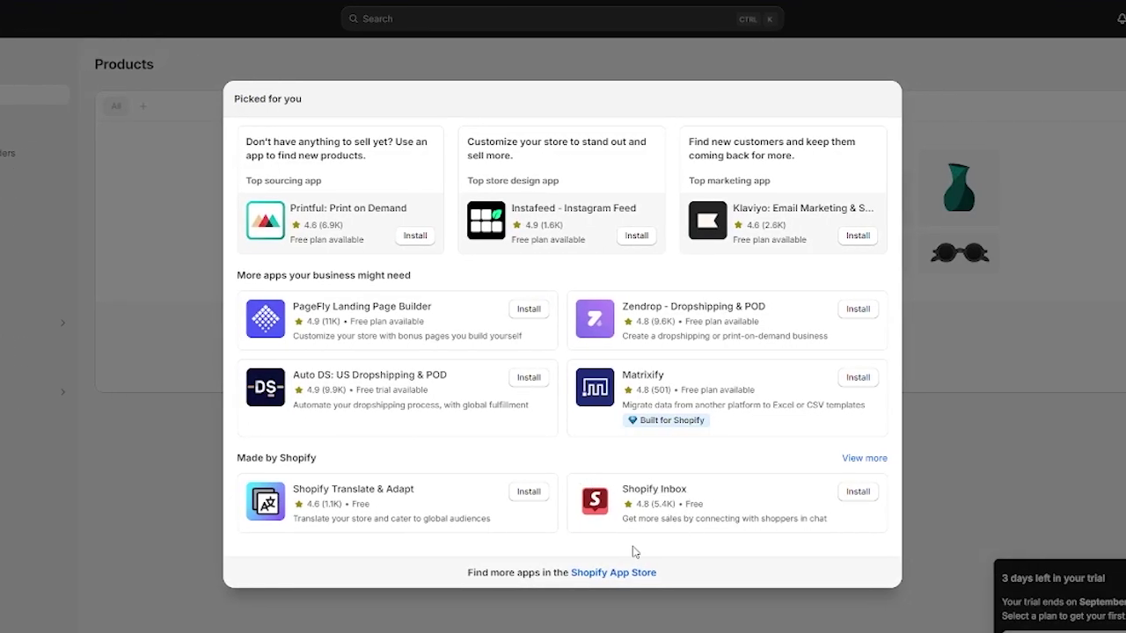
pyautogui.click(610, 574)
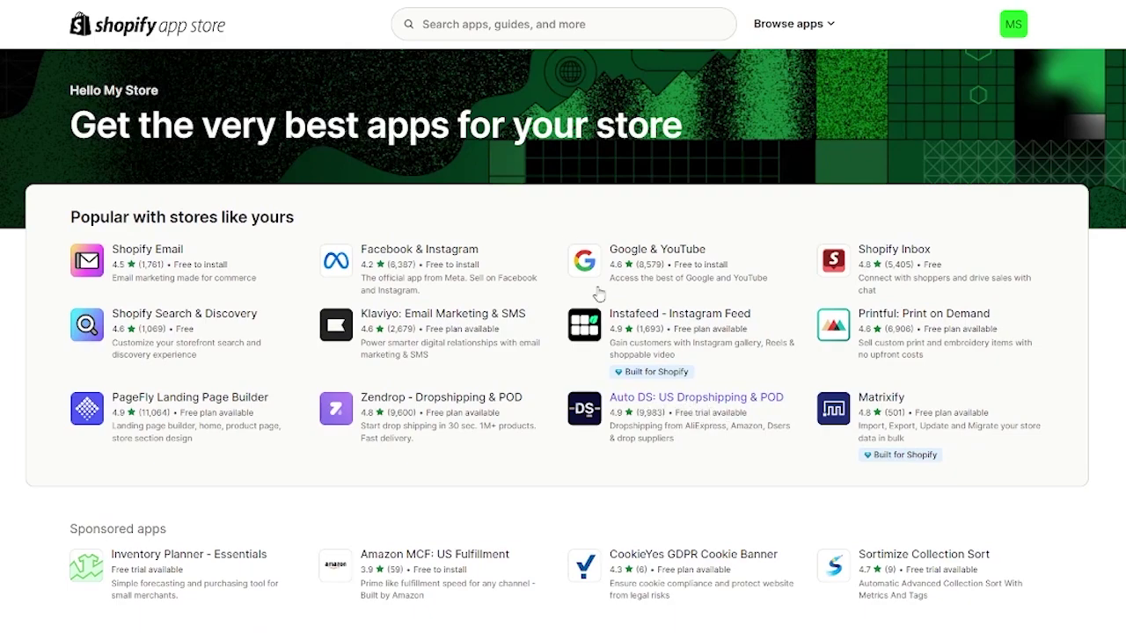
pyautogui.click(476, 25)
pyautogui.write('a')
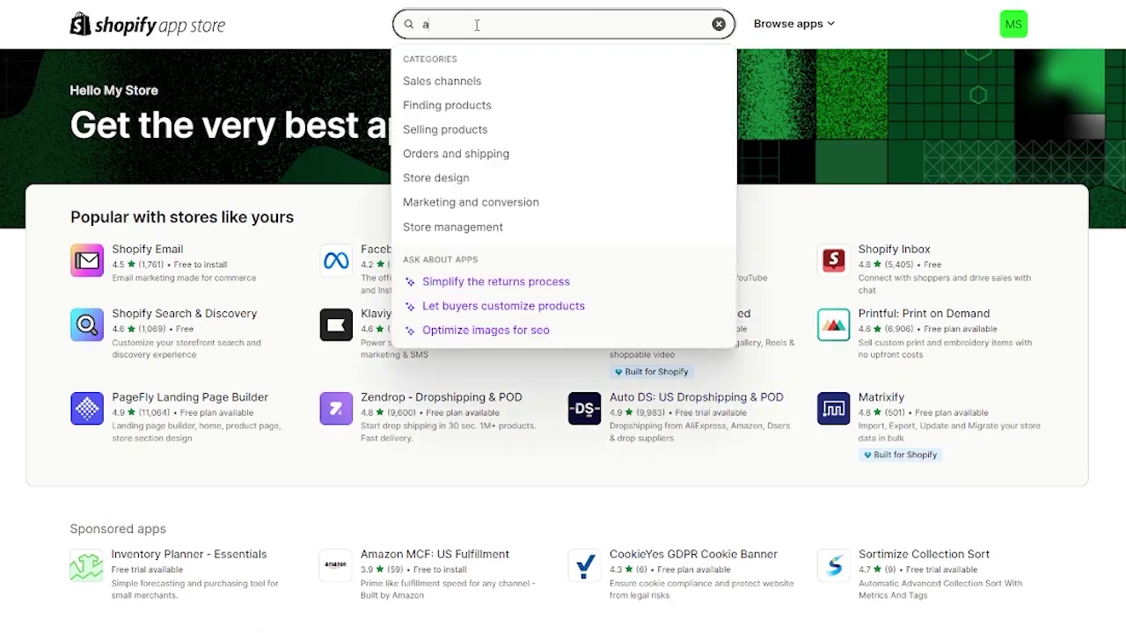
pyautogui.write('uto')
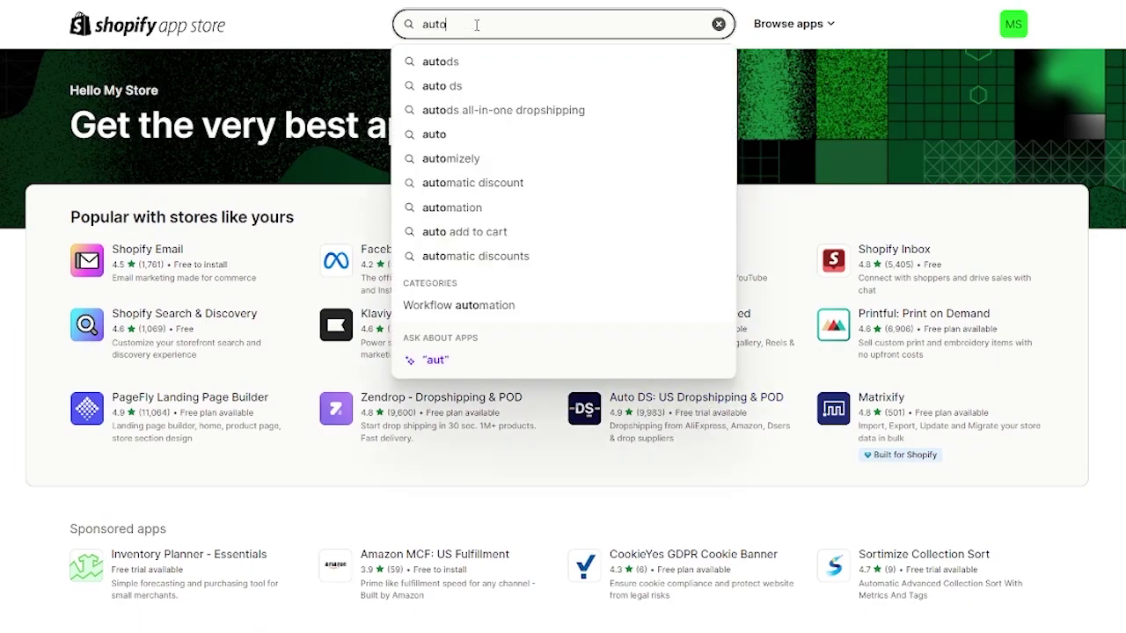
pyautogui.click(470, 62)
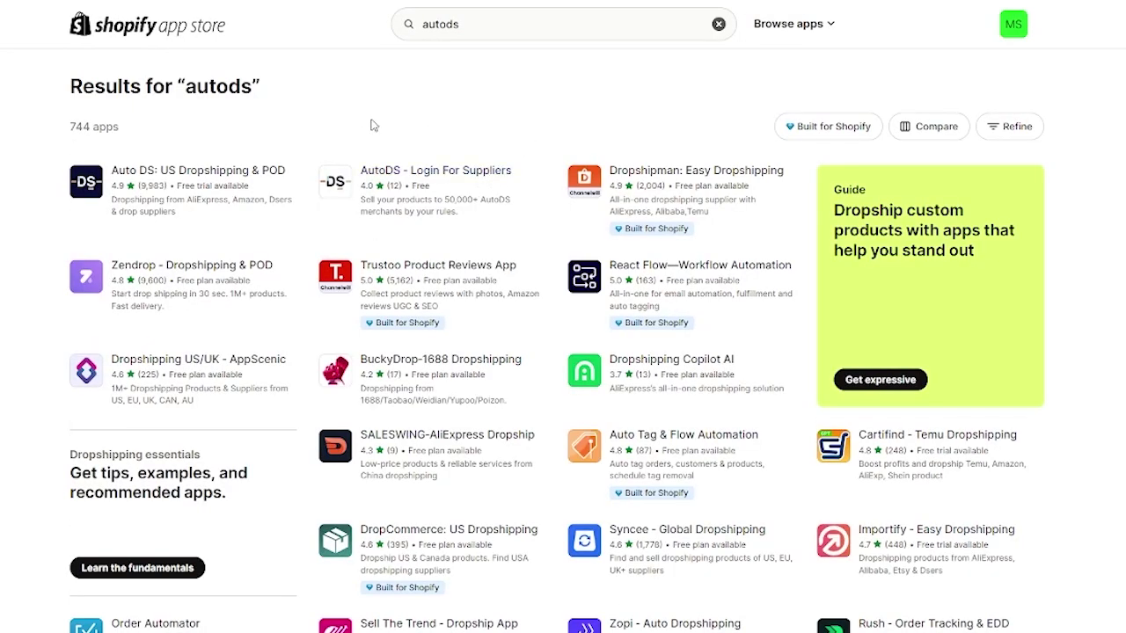
# Open the Auto DS: US Dropshipping & POD listing and install the app with the requested data access.
pyautogui.click(212, 173)
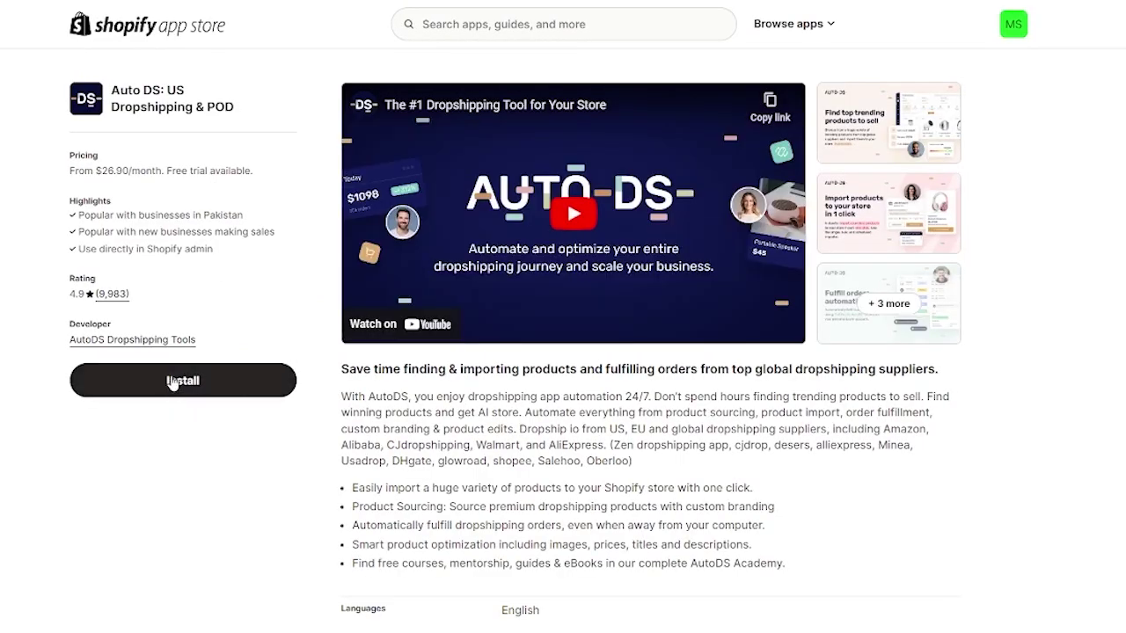
pyautogui.click(173, 382)
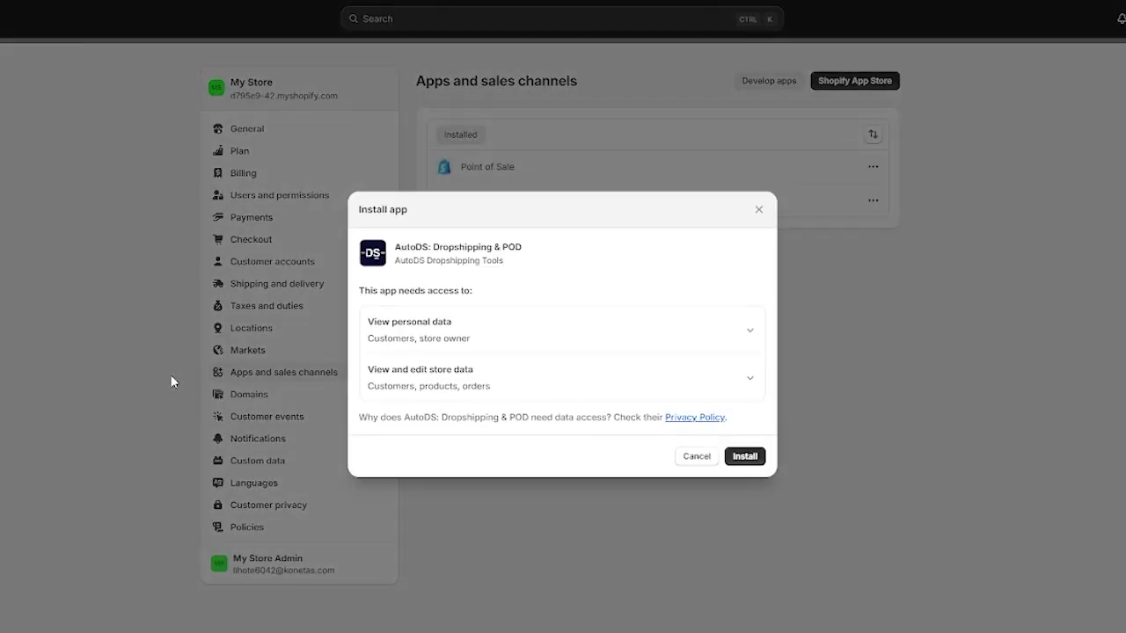
pyautogui.click(744, 458)
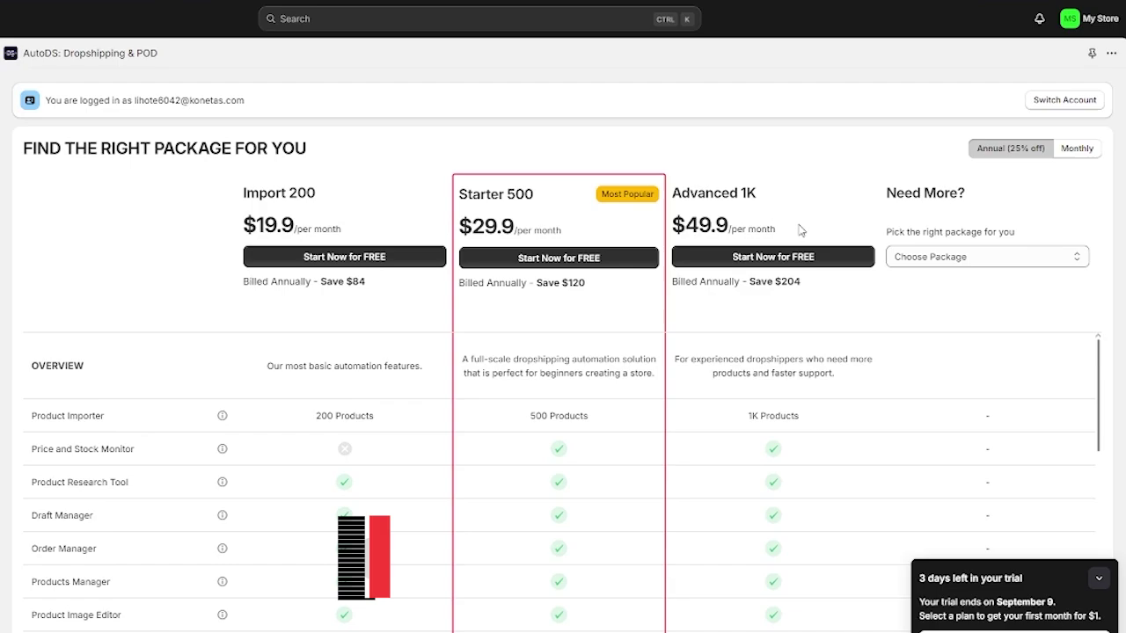
# Start the free trial of the annually billed Import 200 package and open the credit card form at its card number field.
pyautogui.rightClick(884, 410)
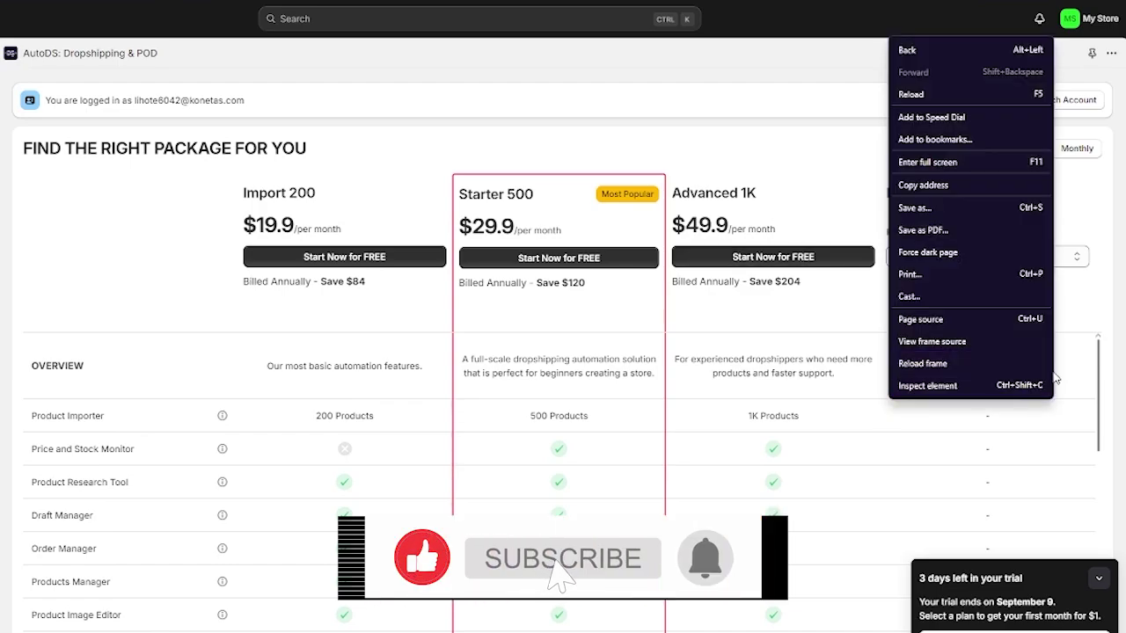
pyautogui.press('Escape')
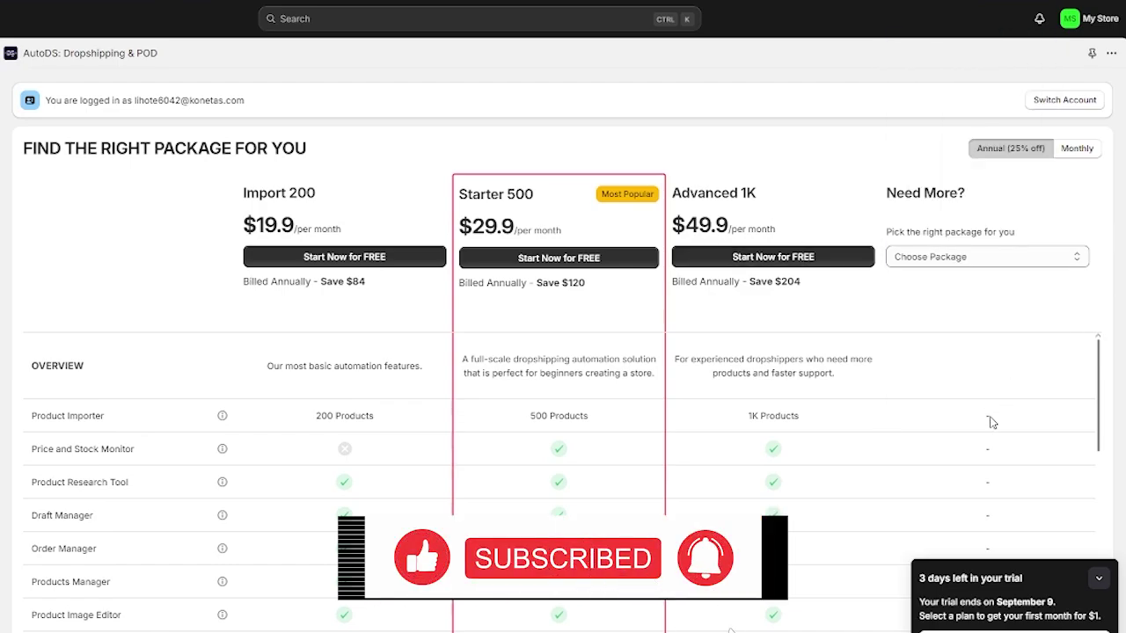
pyautogui.click(377, 258)
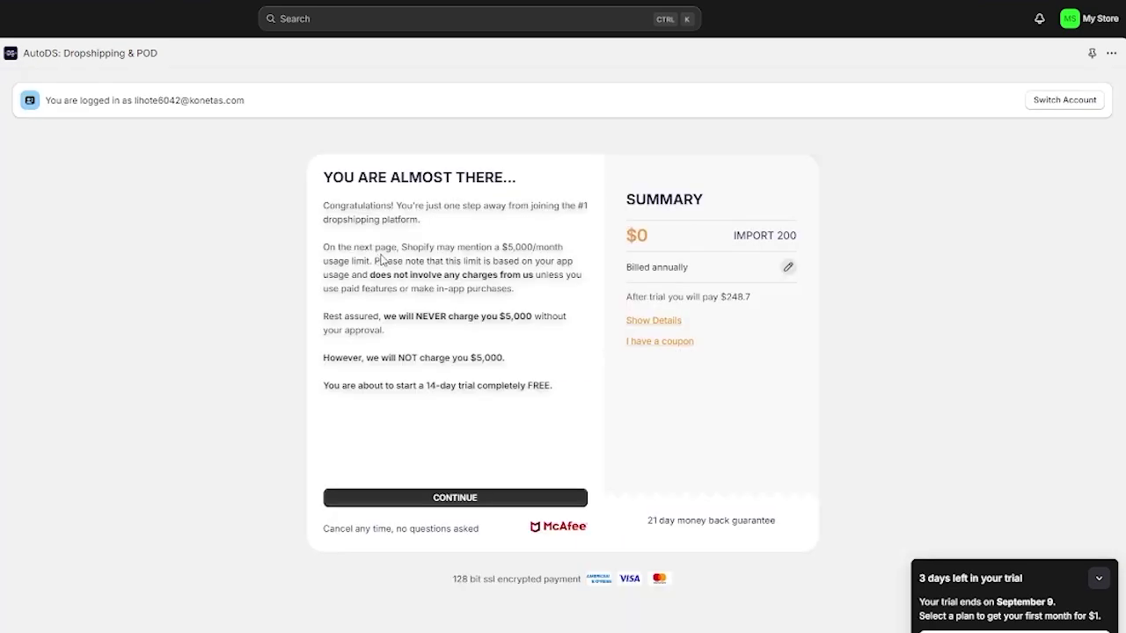
pyautogui.click(441, 497)
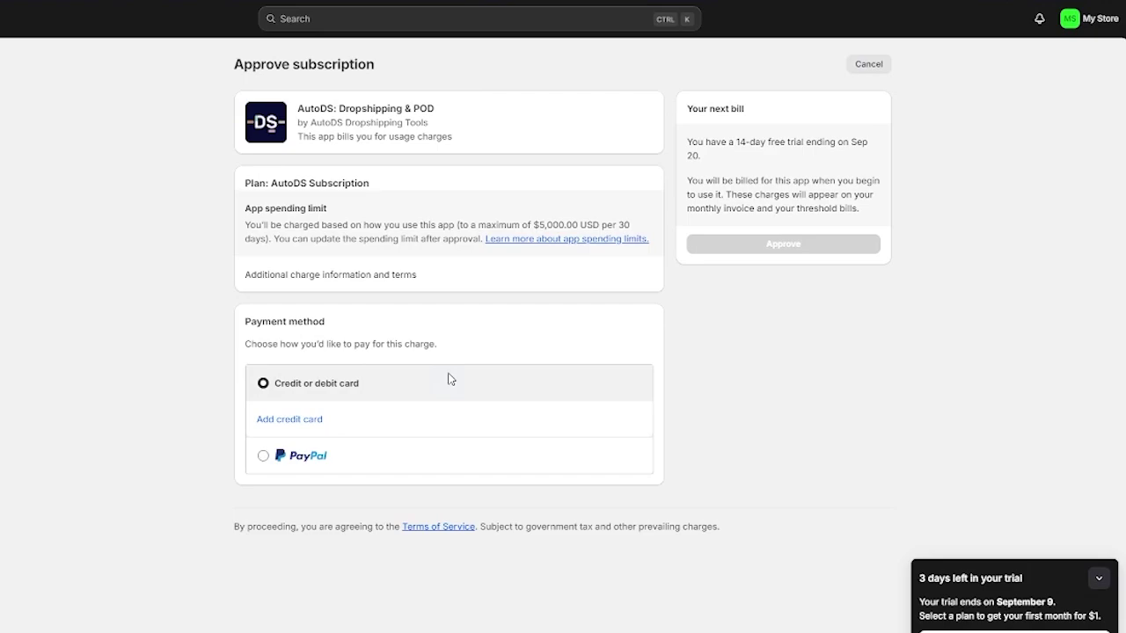
pyautogui.click(291, 421)
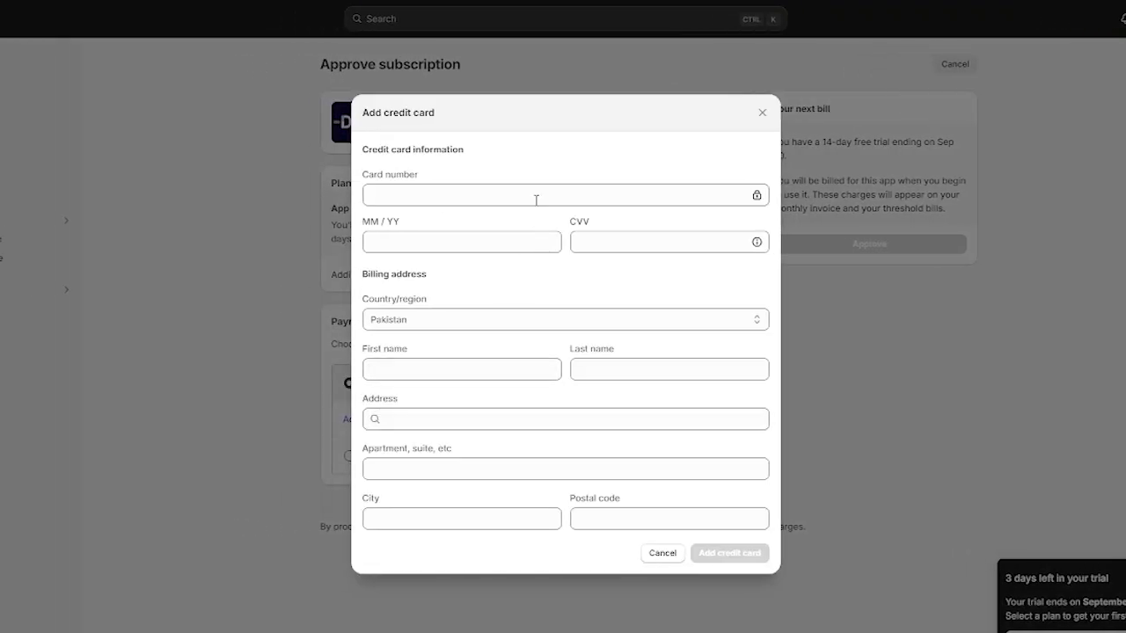
pyautogui.click(536, 199)
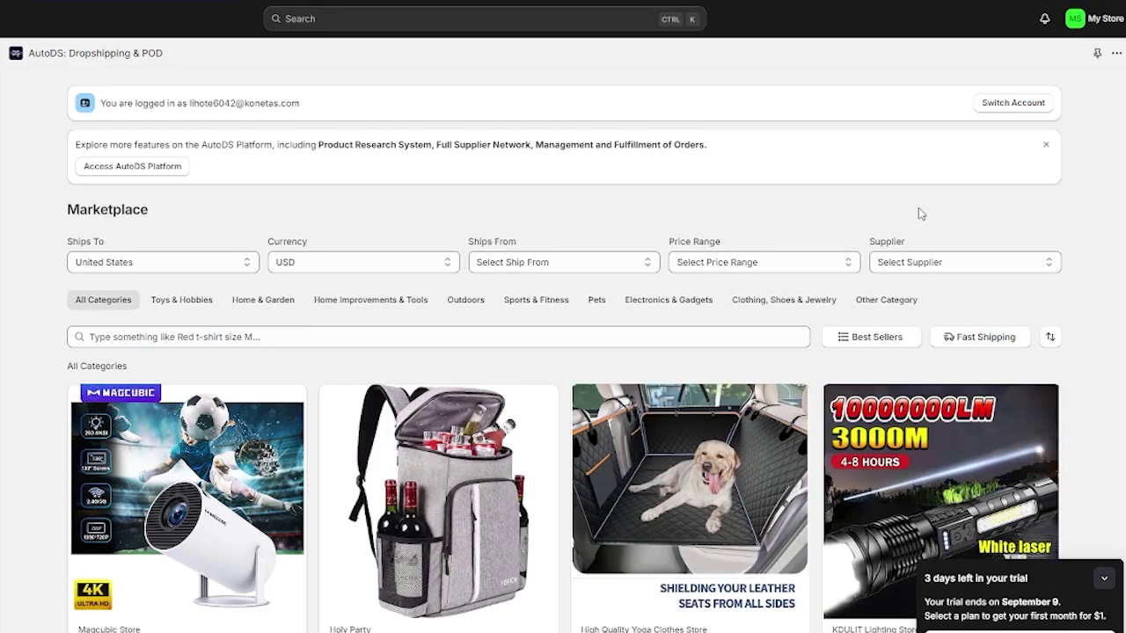
# Review the marketplace's available filter options for shipping destination, shipping origin and price range.
pyautogui.scroll(-1, 920, 211)
pyautogui.scroll(-2, 920, 211)
pyautogui.scroll(1, 477, 176)
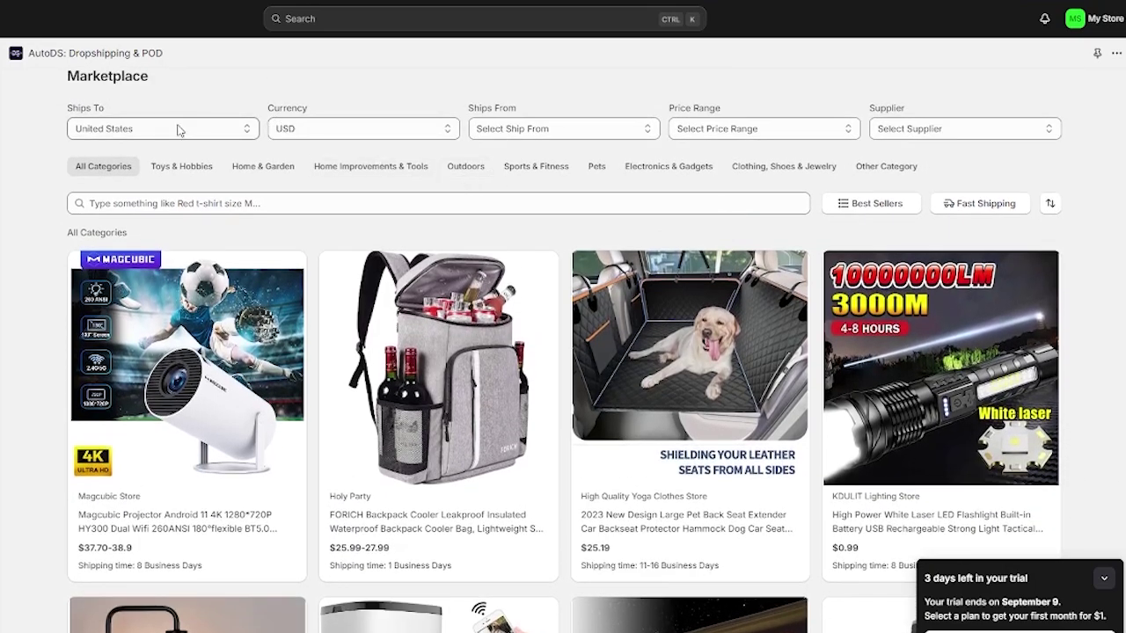
pyautogui.click(226, 128)
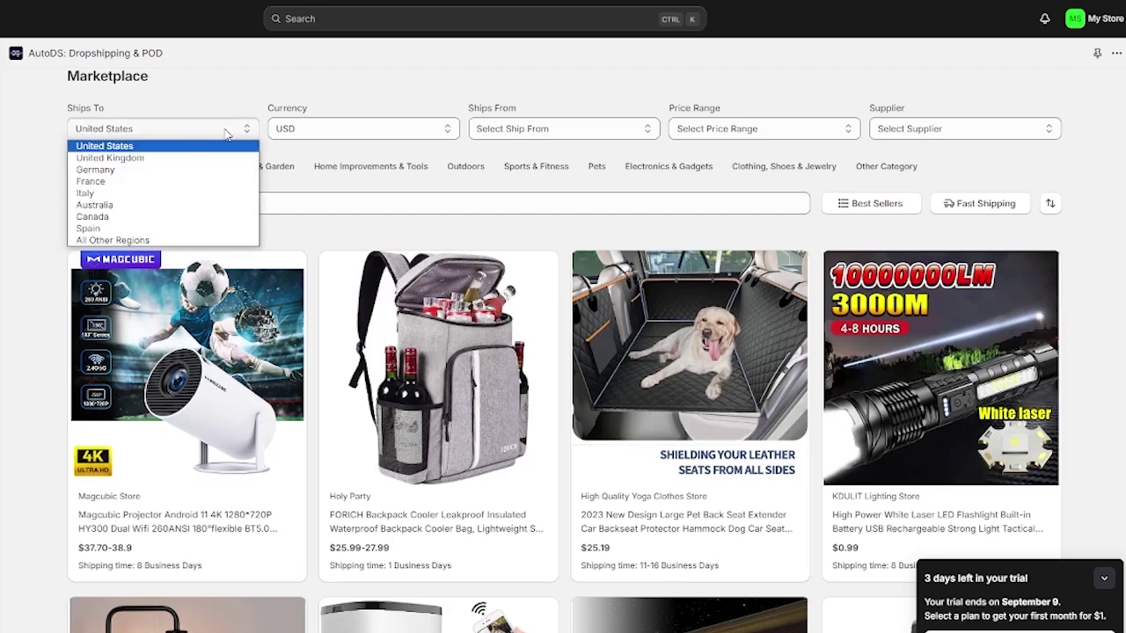
pyautogui.click(226, 128)
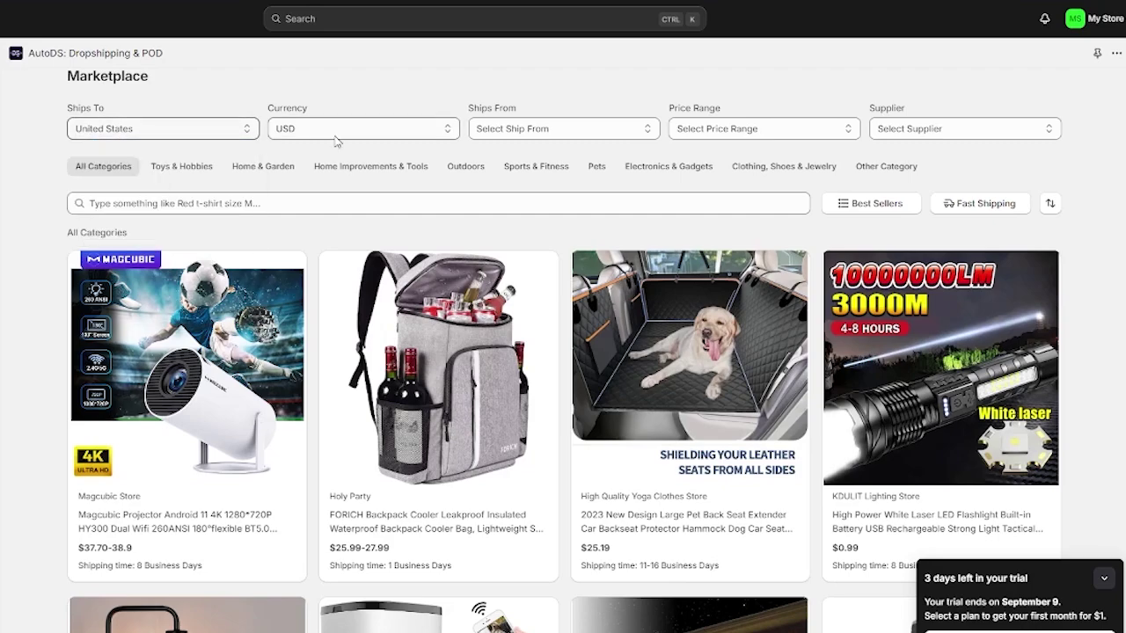
pyautogui.click(497, 125)
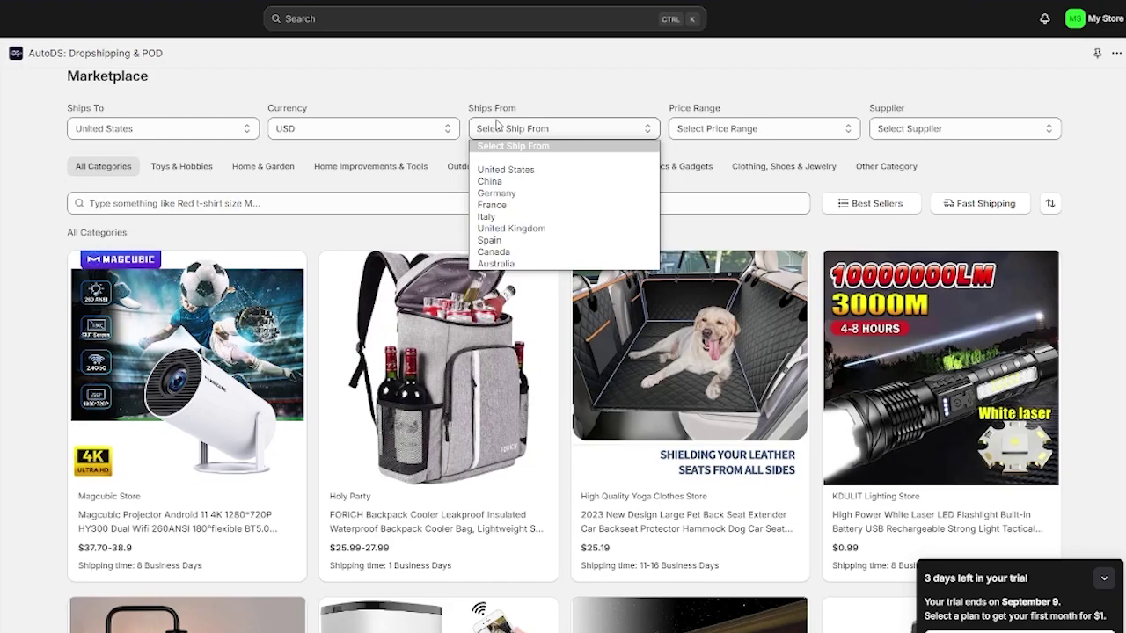
pyautogui.click(497, 125)
pyautogui.click(757, 134)
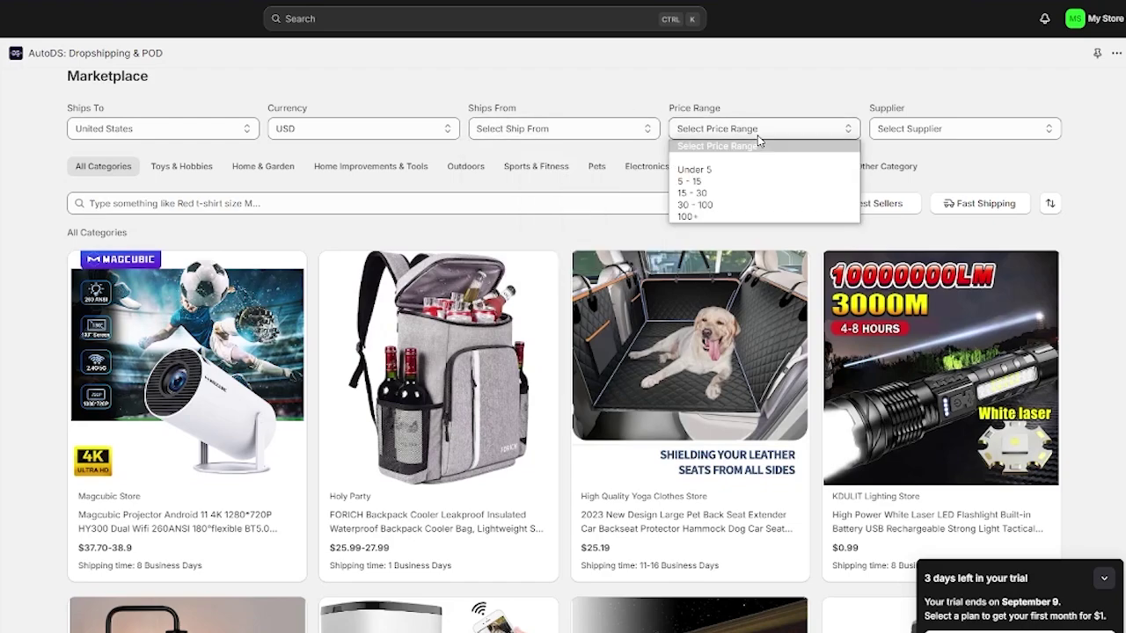
pyautogui.click(758, 138)
# Filter the marketplace by the supplier Shein and import the Manfinity Men Slogan Graphic Sweatshirt as a draft.
pyautogui.click(916, 132)
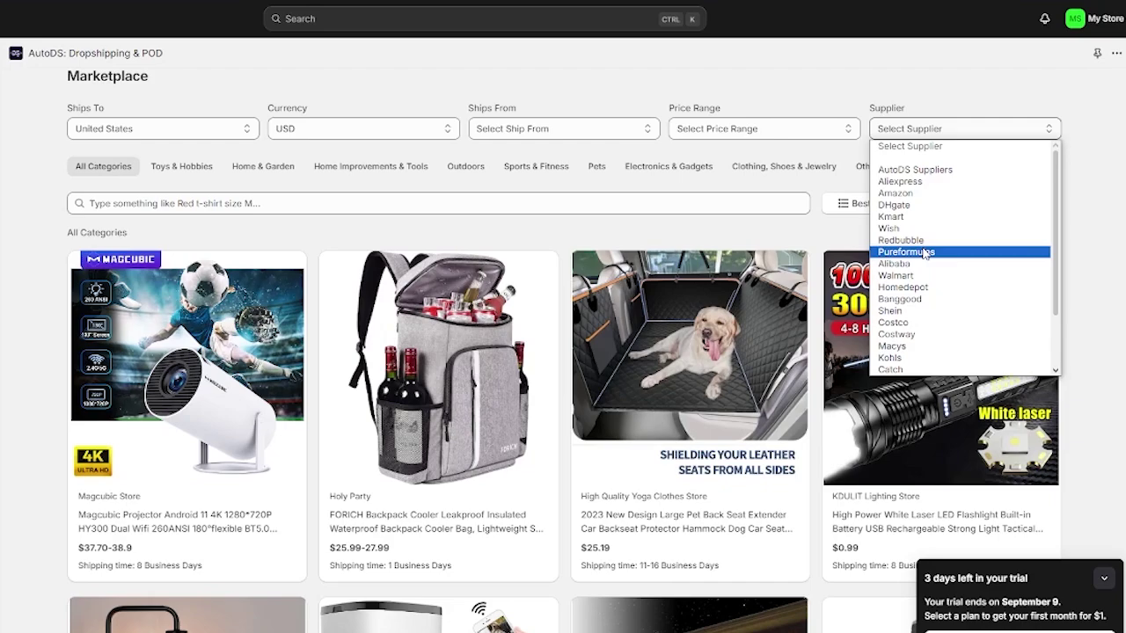
pyautogui.click(897, 310)
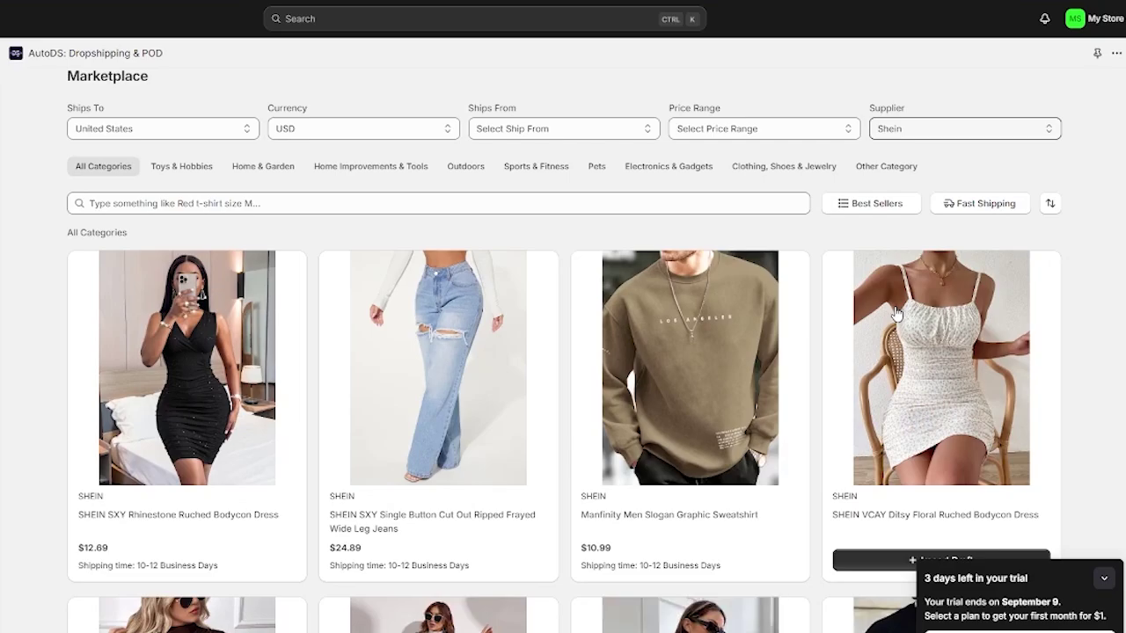
pyautogui.scroll(-4, 1006, 369)
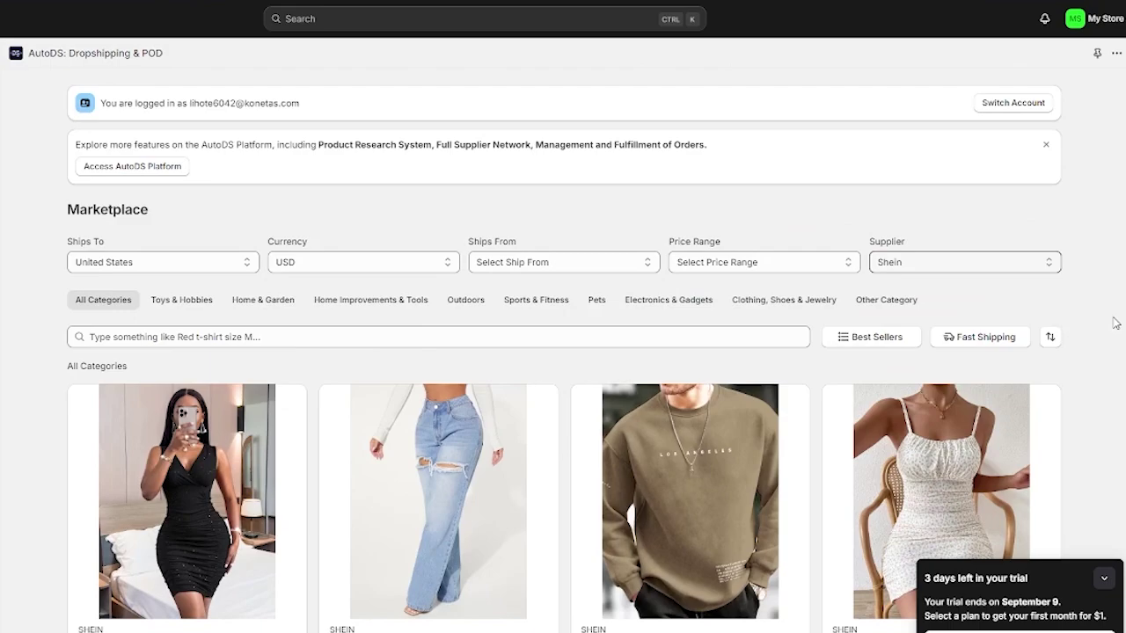
pyautogui.scroll(-3, 1115, 322)
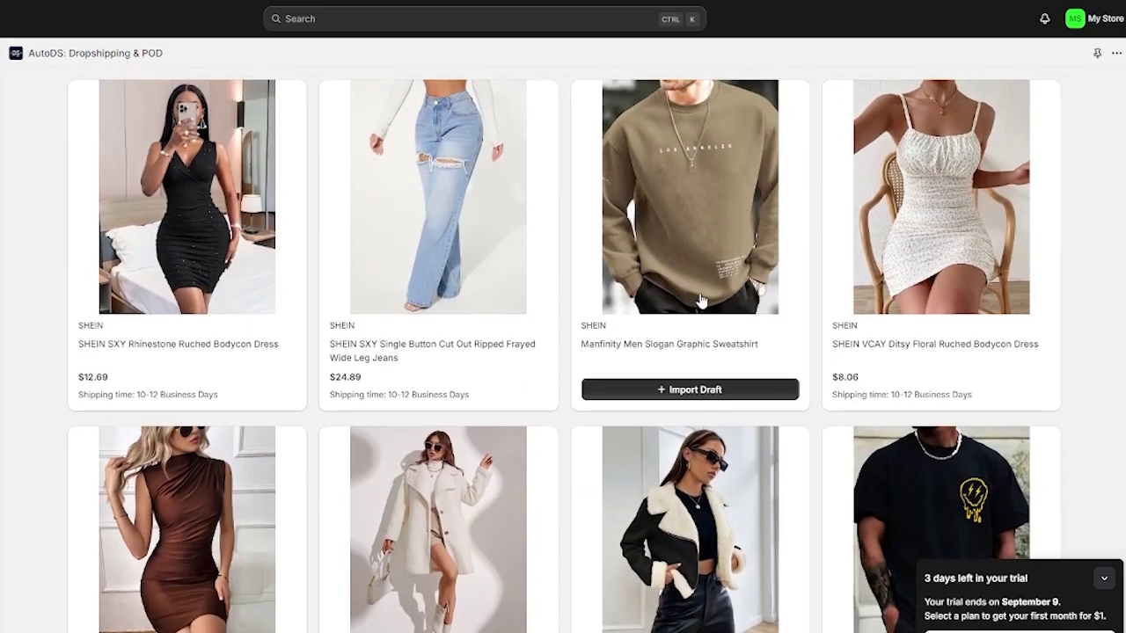
pyautogui.click(688, 392)
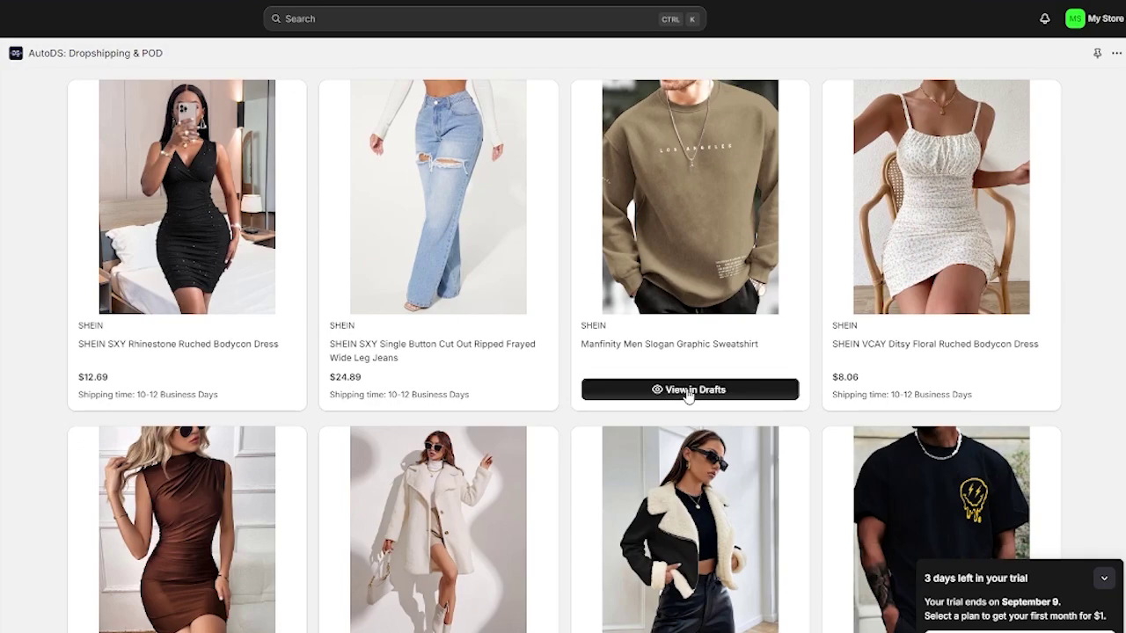
# Browse the Shein clothing listings in the marketplace for more products to import as drafts.
pyautogui.scroll(-3, 686, 390)
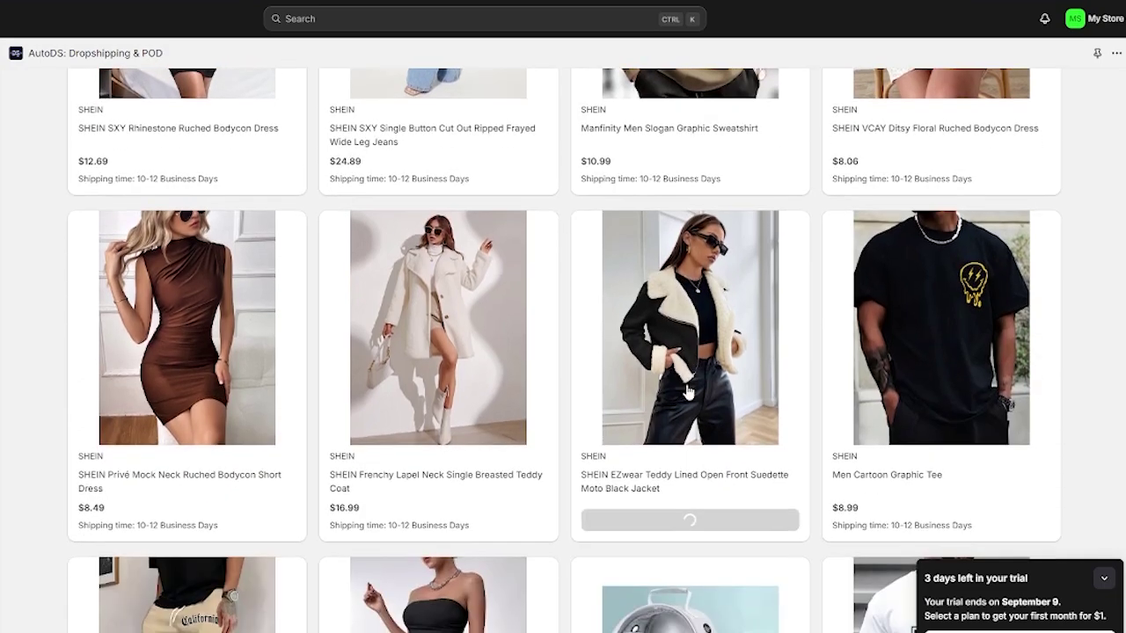
pyautogui.click(907, 499)
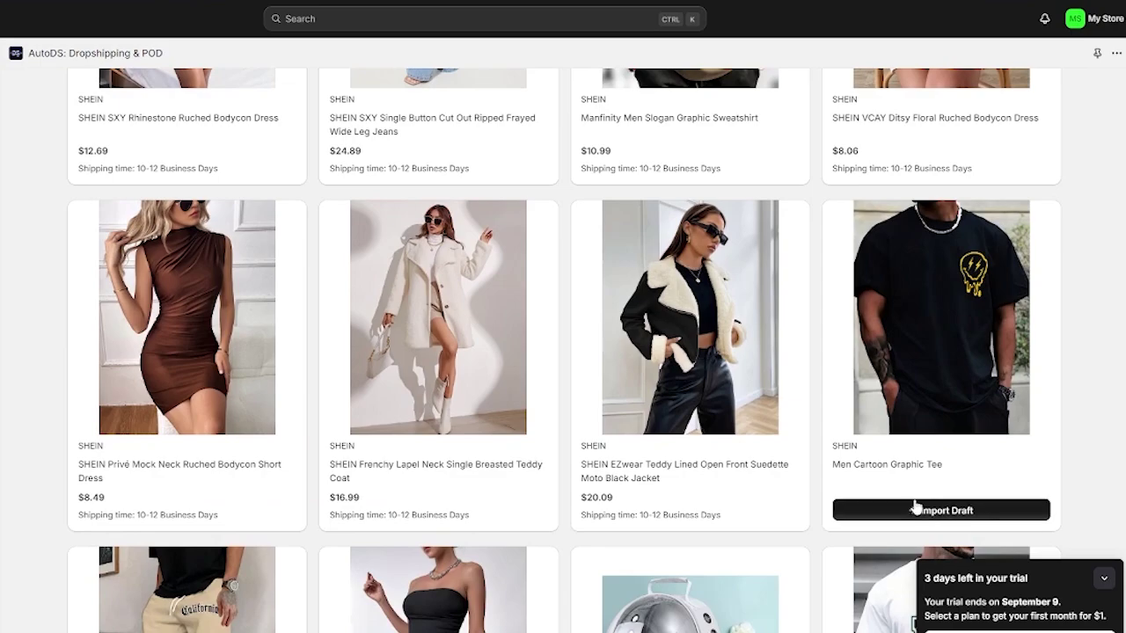
pyautogui.click(848, 451)
pyautogui.scroll(5, 848, 451)
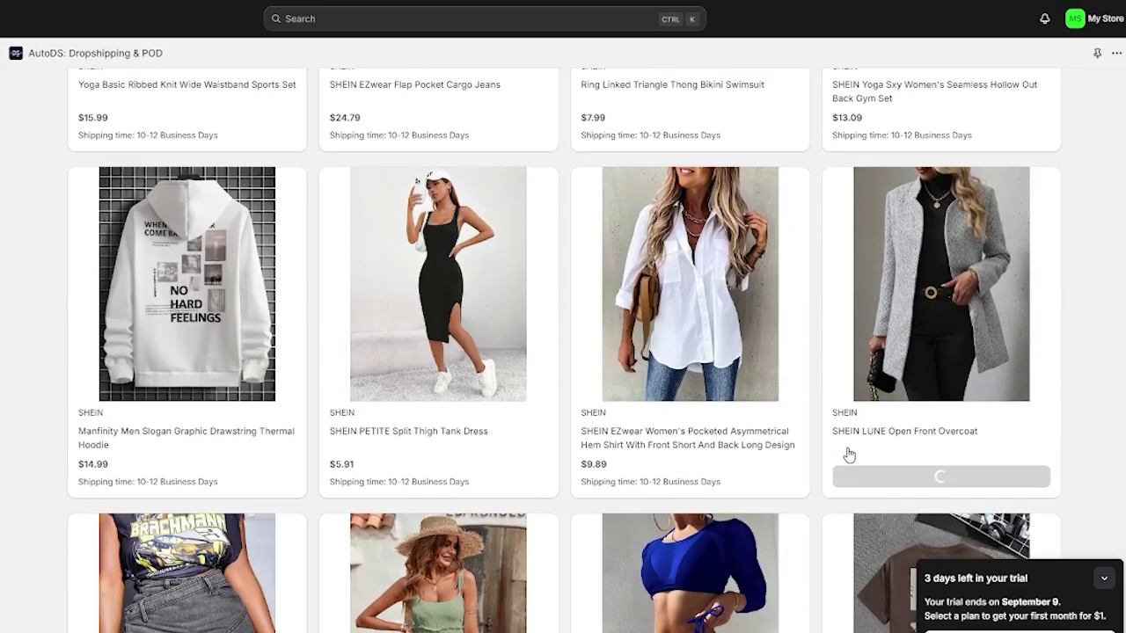
pyautogui.scroll(3, 847, 455)
pyautogui.scroll(-1, 846, 458)
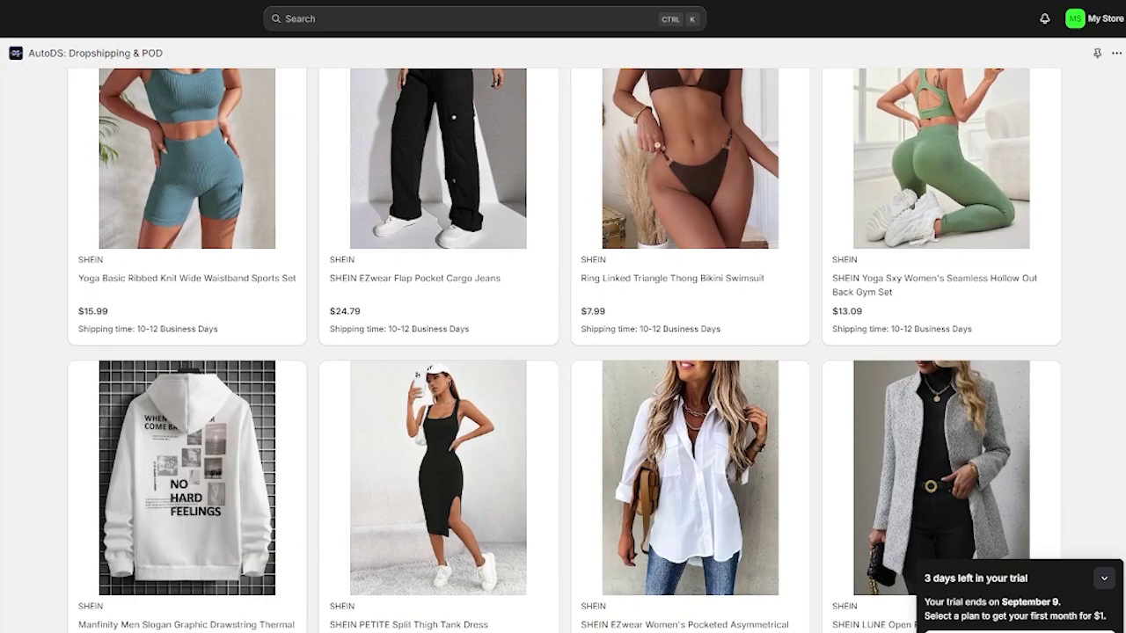
pyautogui.scroll(5, 495, 519)
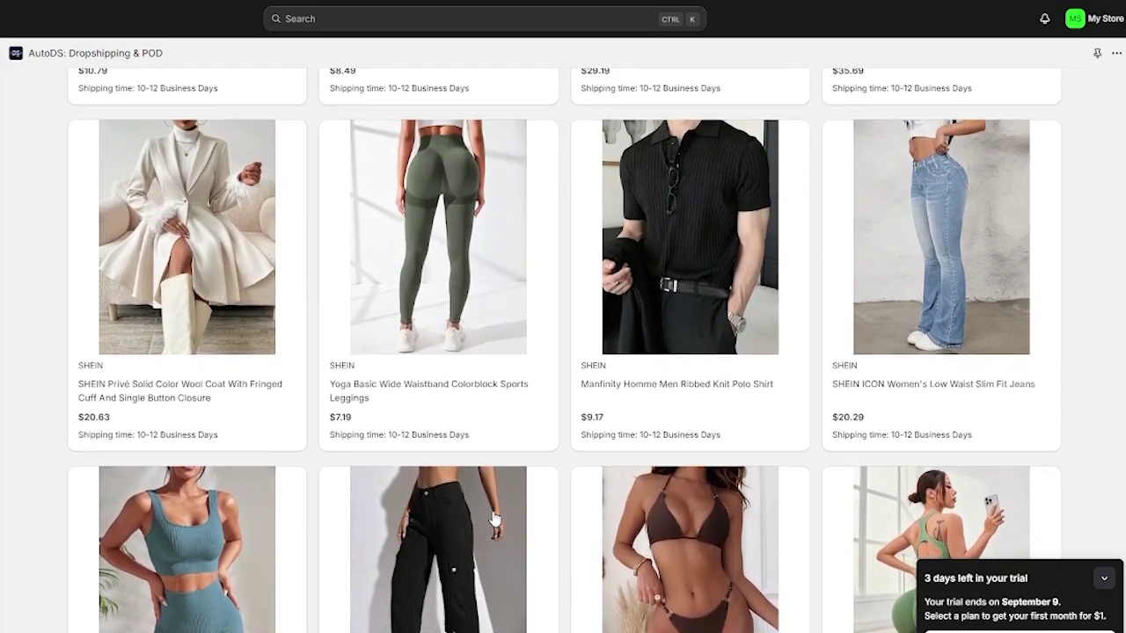
pyautogui.scroll(1, 495, 520)
pyautogui.moveTo(663, 500)
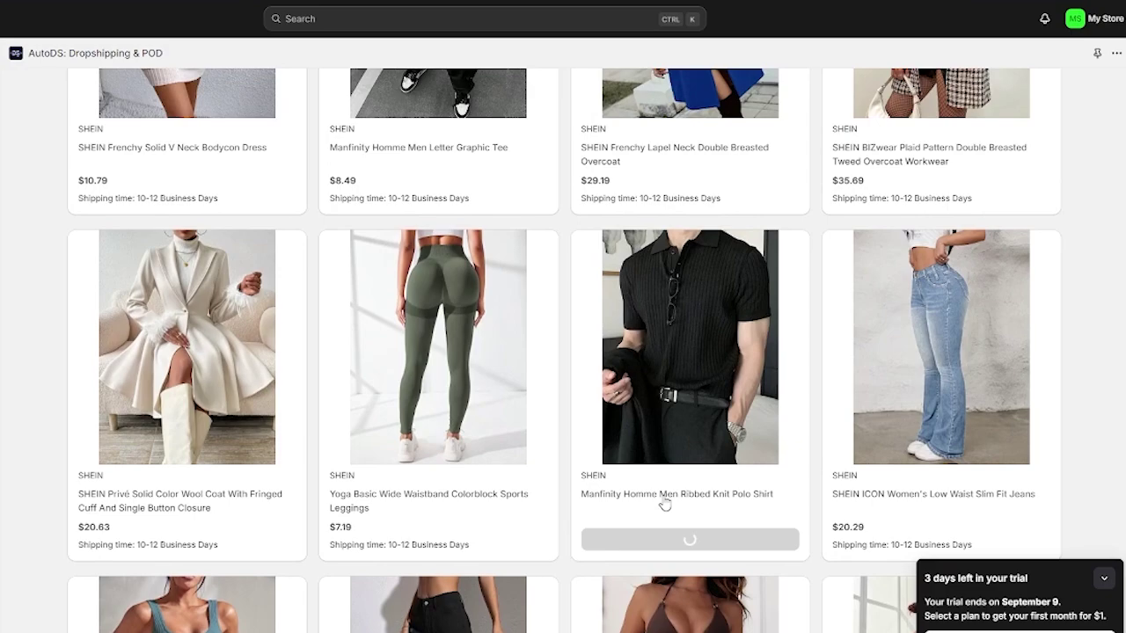
pyautogui.click(658, 540)
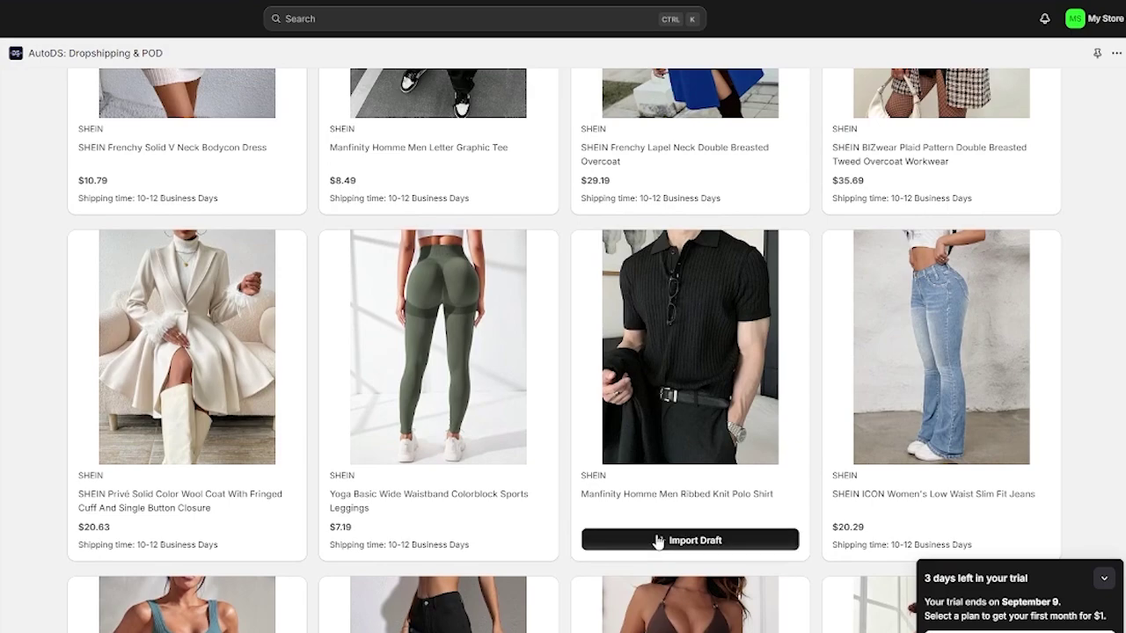
pyautogui.scroll(4, 856, 390)
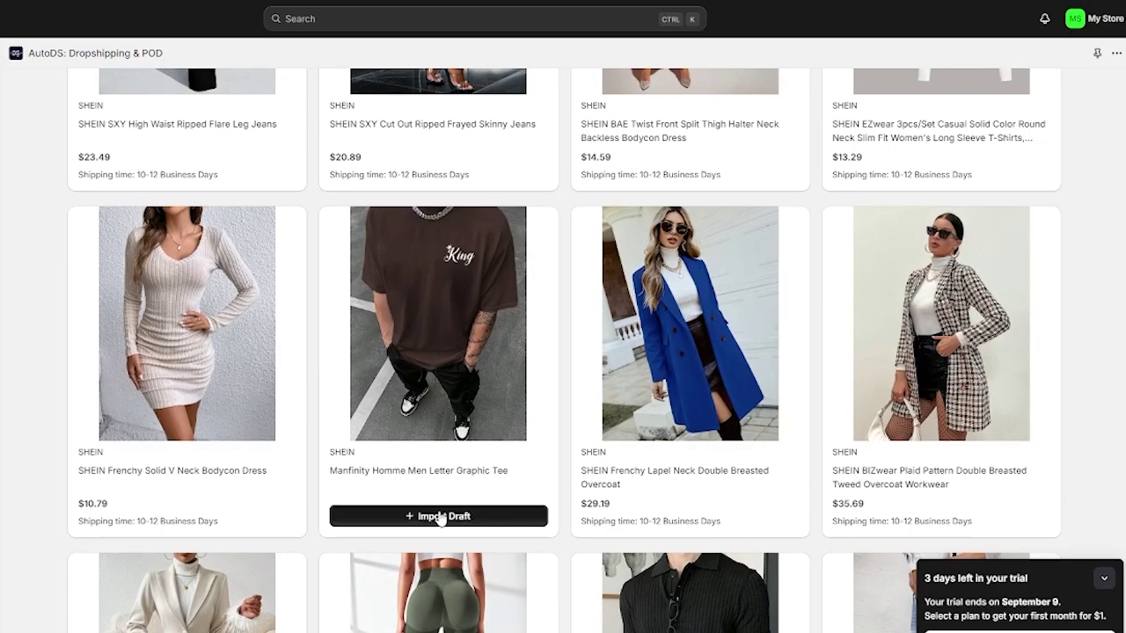
pyautogui.click(447, 518)
pyautogui.click(445, 517)
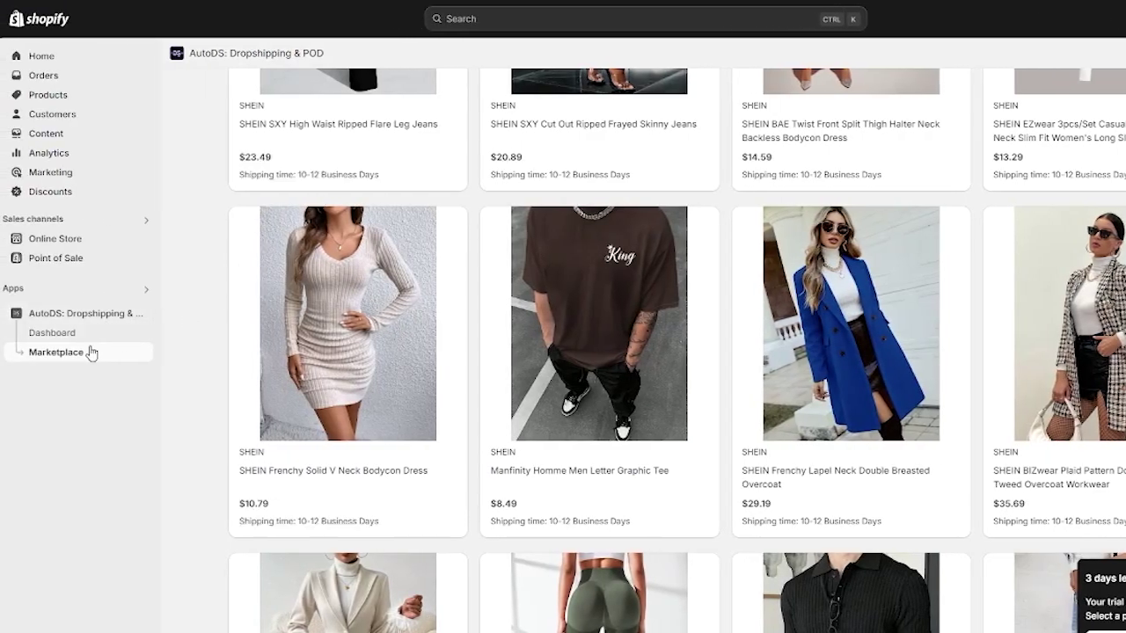
# Go from the app's dashboard to the full AutoDS Platform and open the supplier URL entry for adding a product.
pyautogui.click(102, 335)
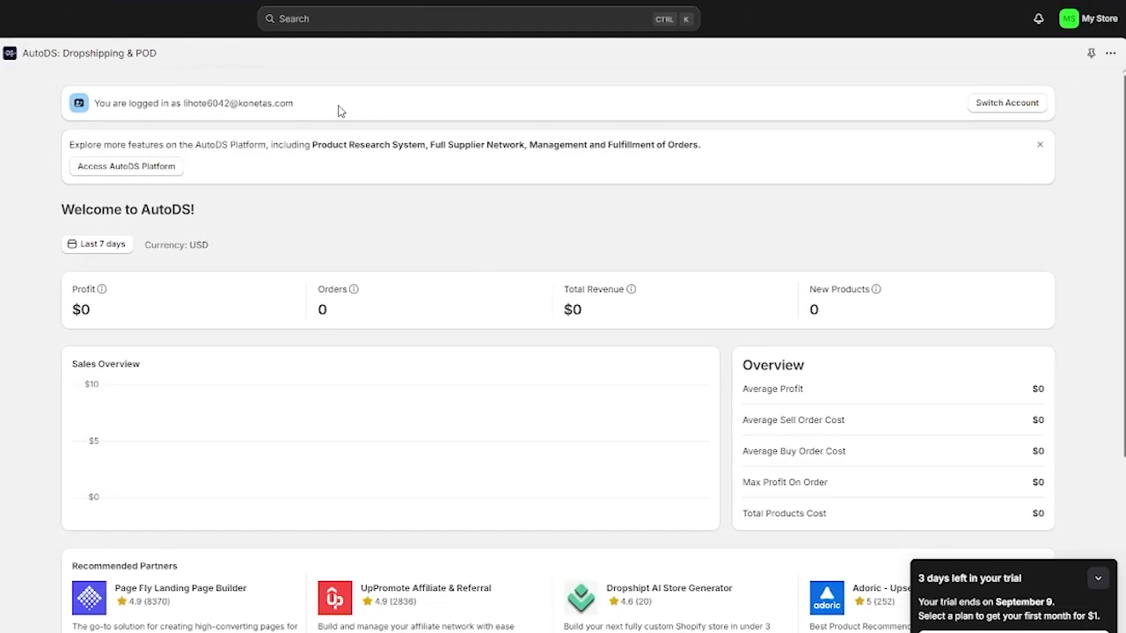
pyautogui.click(128, 165)
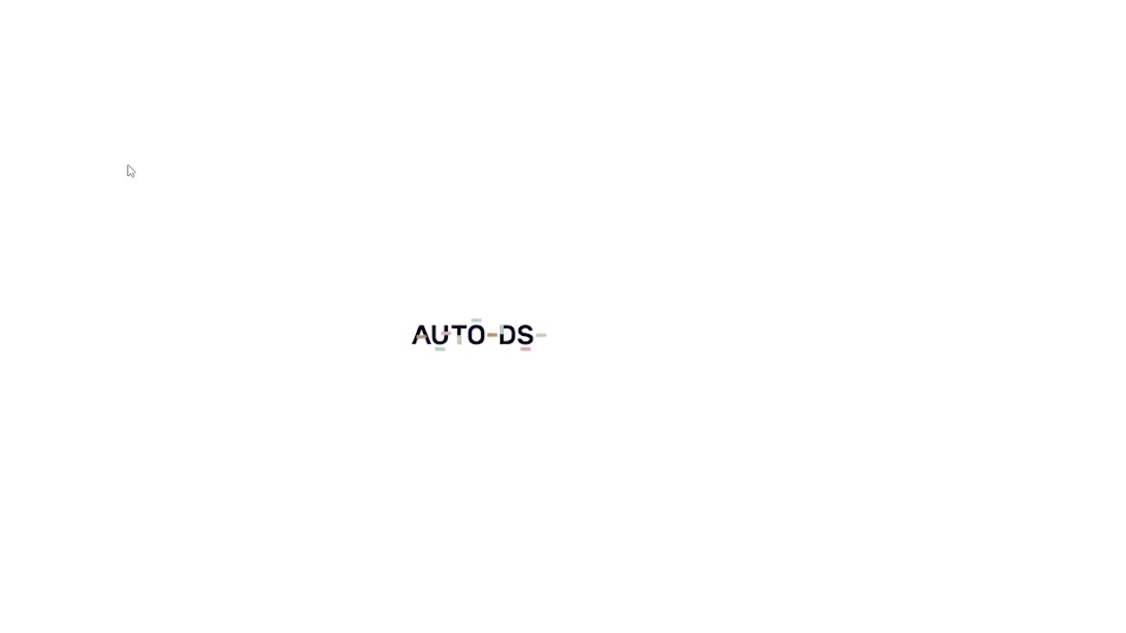
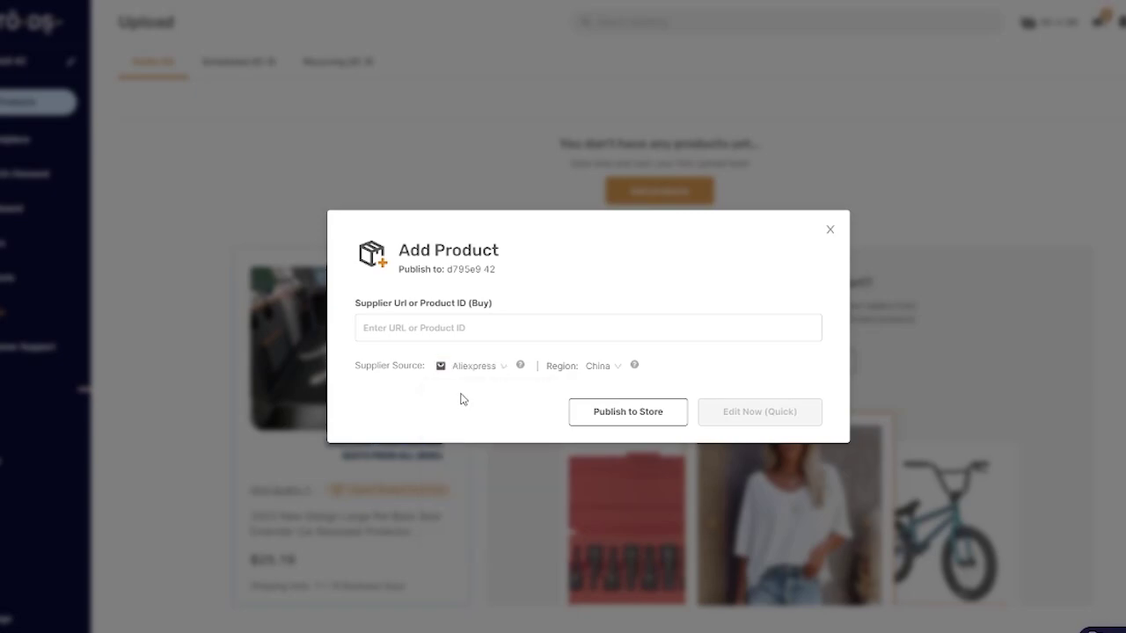
pyautogui.click(488, 329)
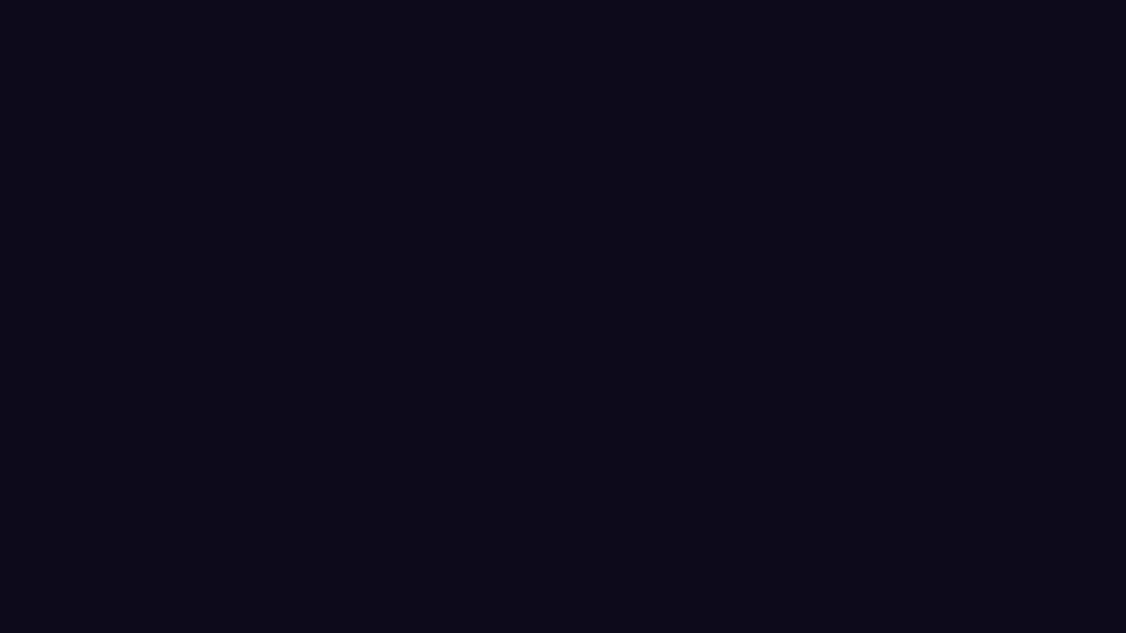
# Find AliExpress through a web search and open the smartwatch listing in its SuperDeals daily deals.
pyautogui.write('alie')
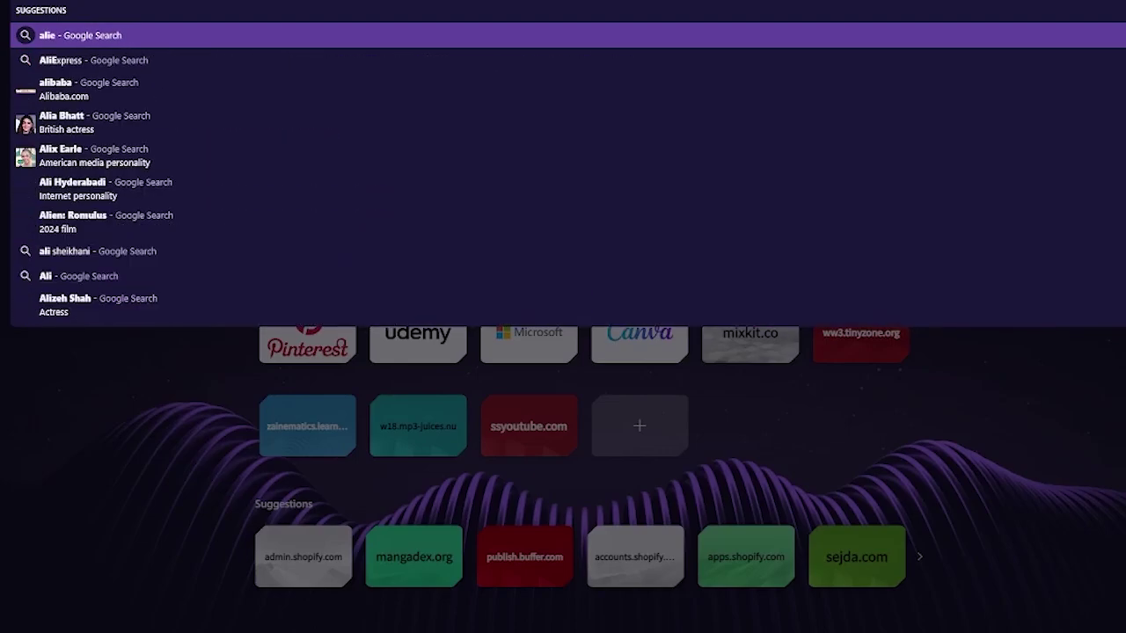
pyautogui.write('x')
pyautogui.press('Down')
pyautogui.press('Return')
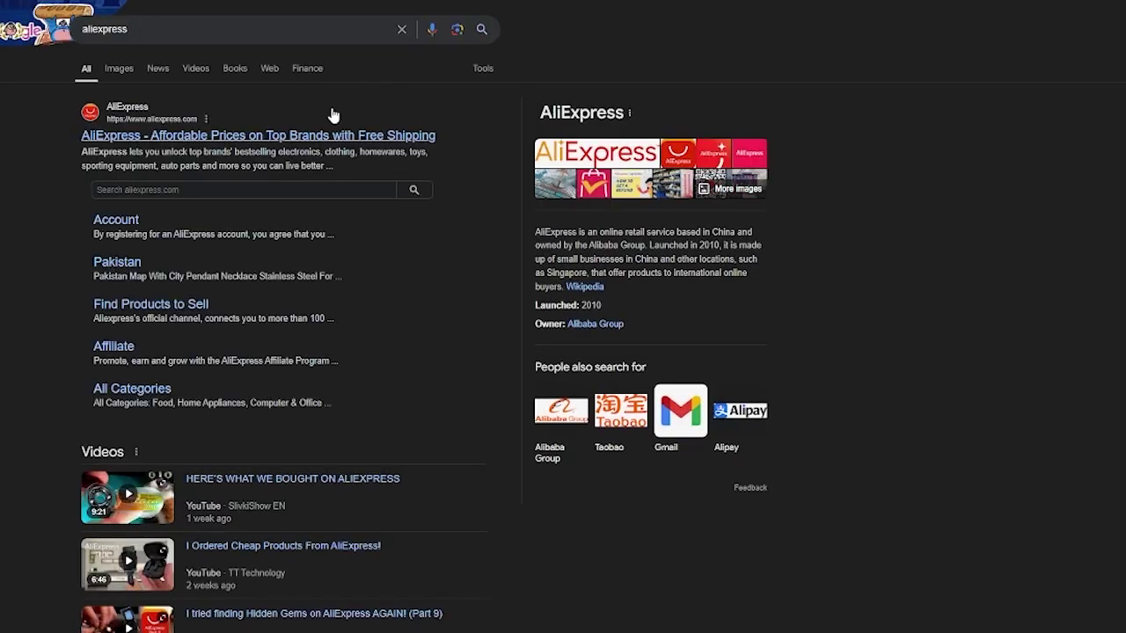
pyautogui.click(325, 125)
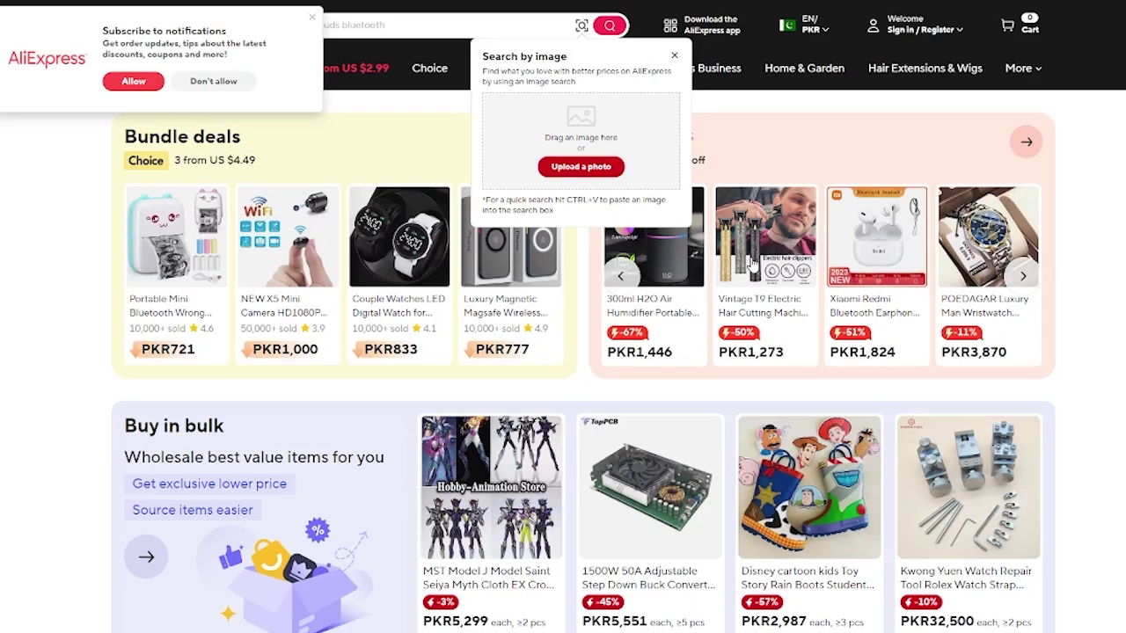
pyautogui.click(656, 276)
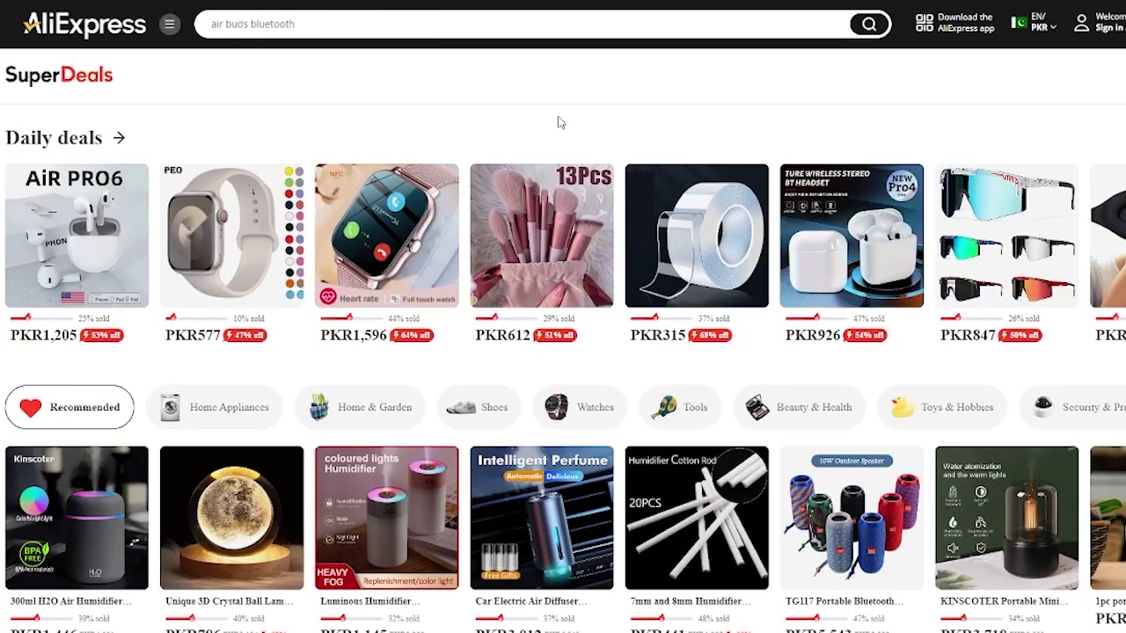
pyautogui.click(273, 267)
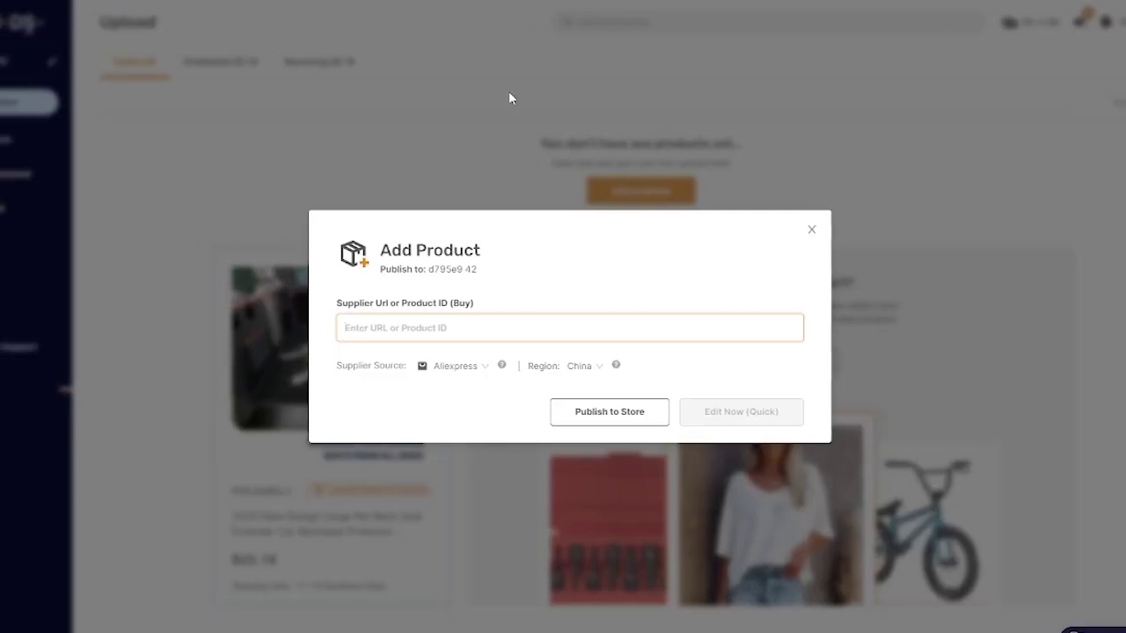
# Switch to AutoDS, paste the AliExpress product's URL as the supplier URL and publish the product to the store.
pyautogui.hotkey('ctrl', 'v')
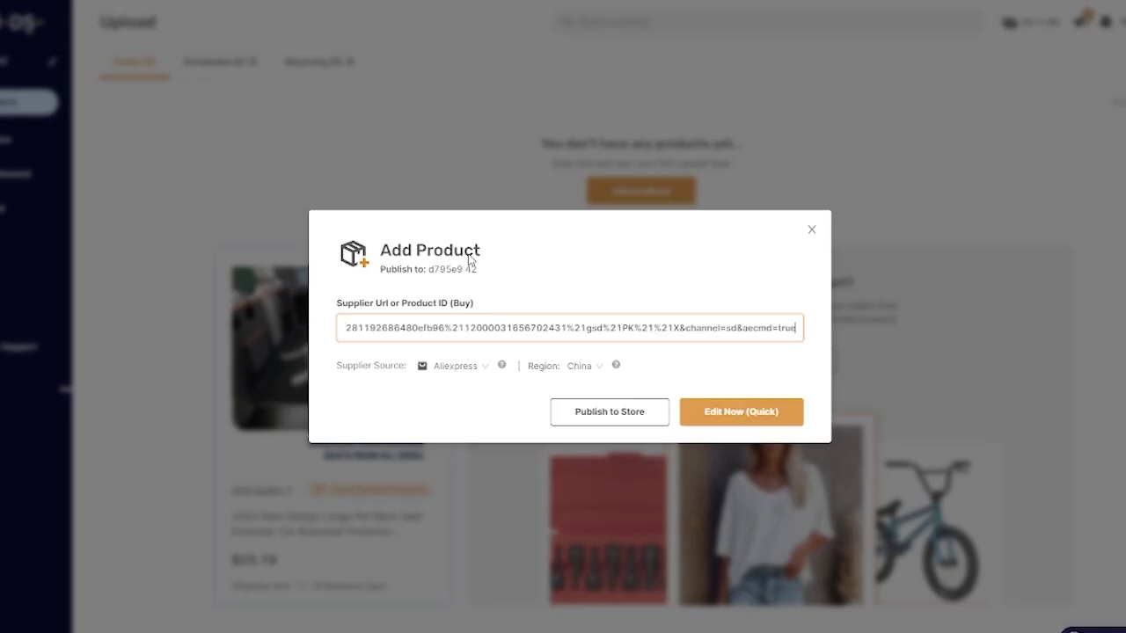
pyautogui.click(610, 411)
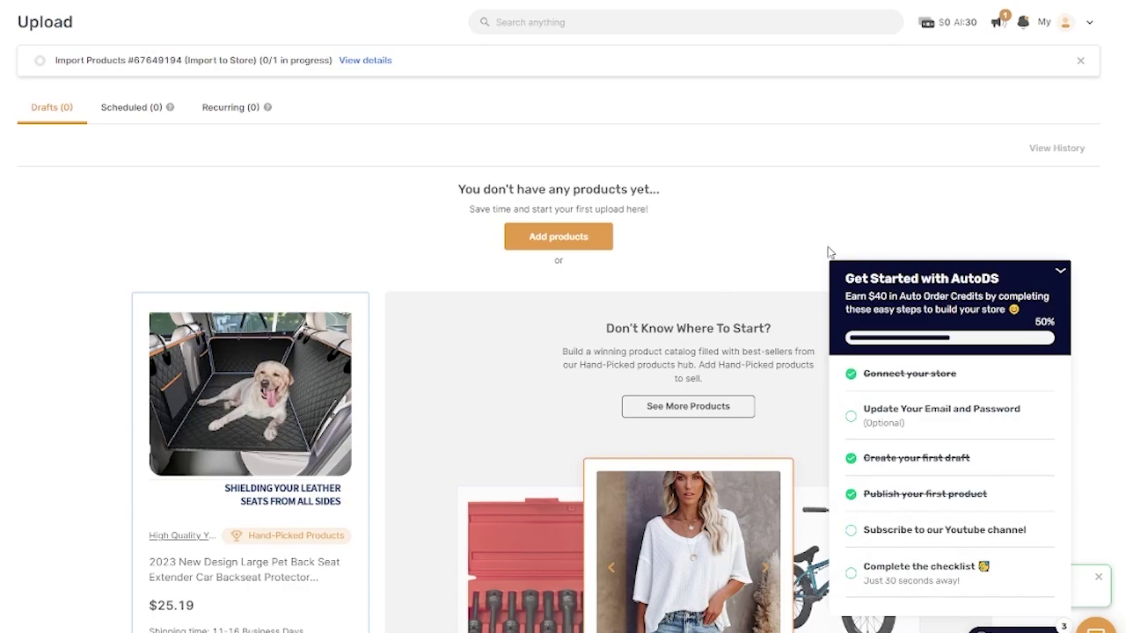
pyautogui.click(1061, 272)
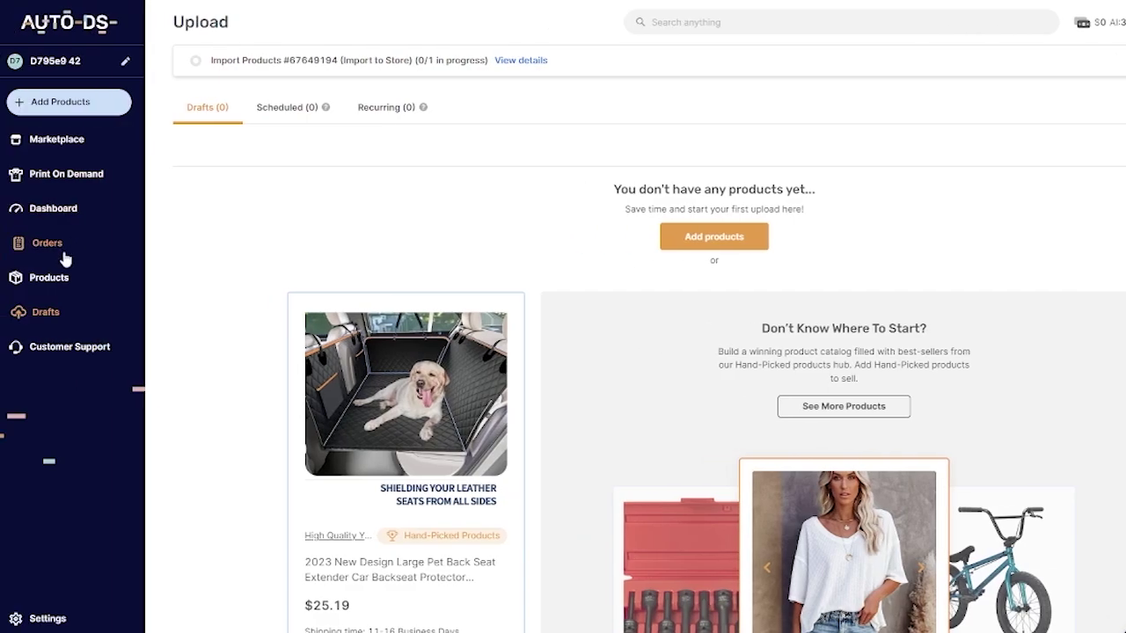
# Check the details of the product import in AutoDS, and view the product list in the Shopify admin without the suggested apps.
pyautogui.click(22, 277)
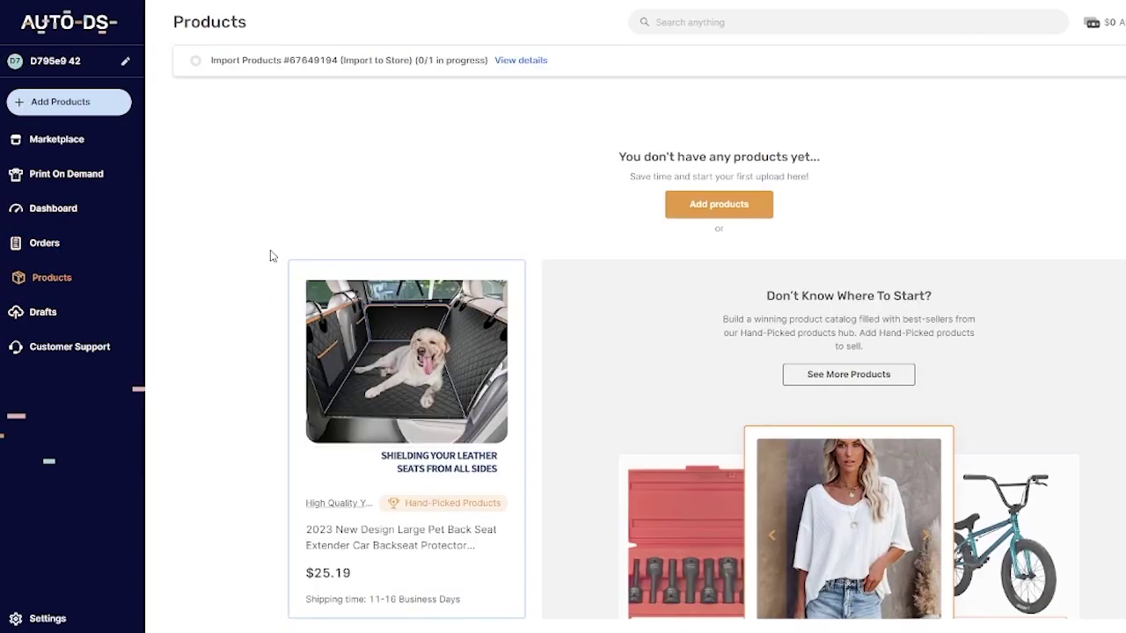
pyautogui.click(519, 62)
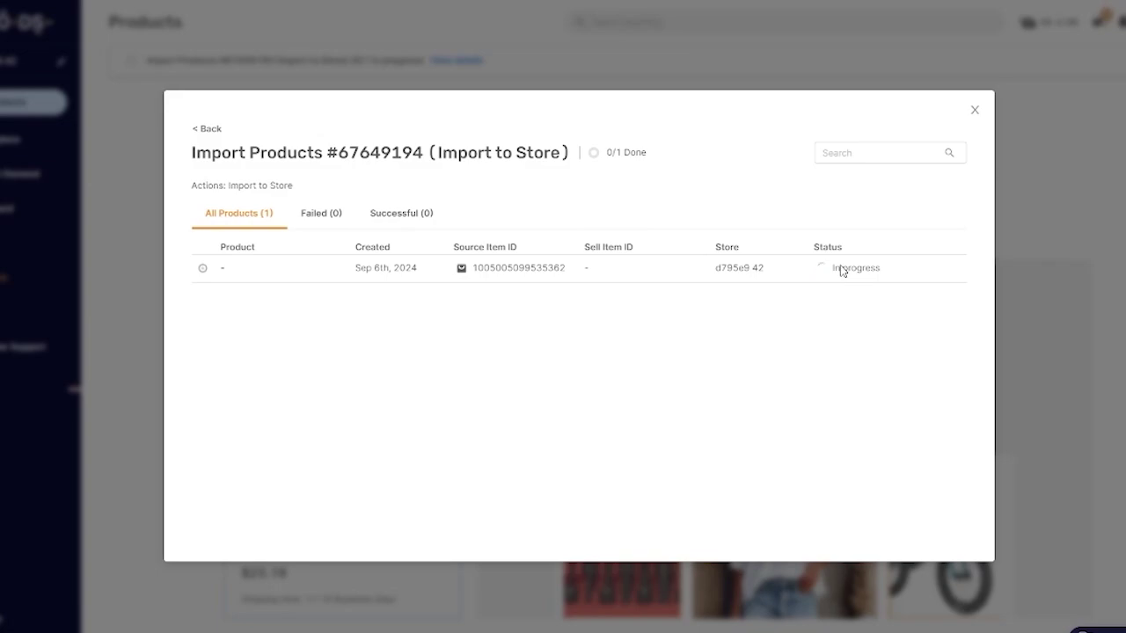
pyautogui.click(975, 111)
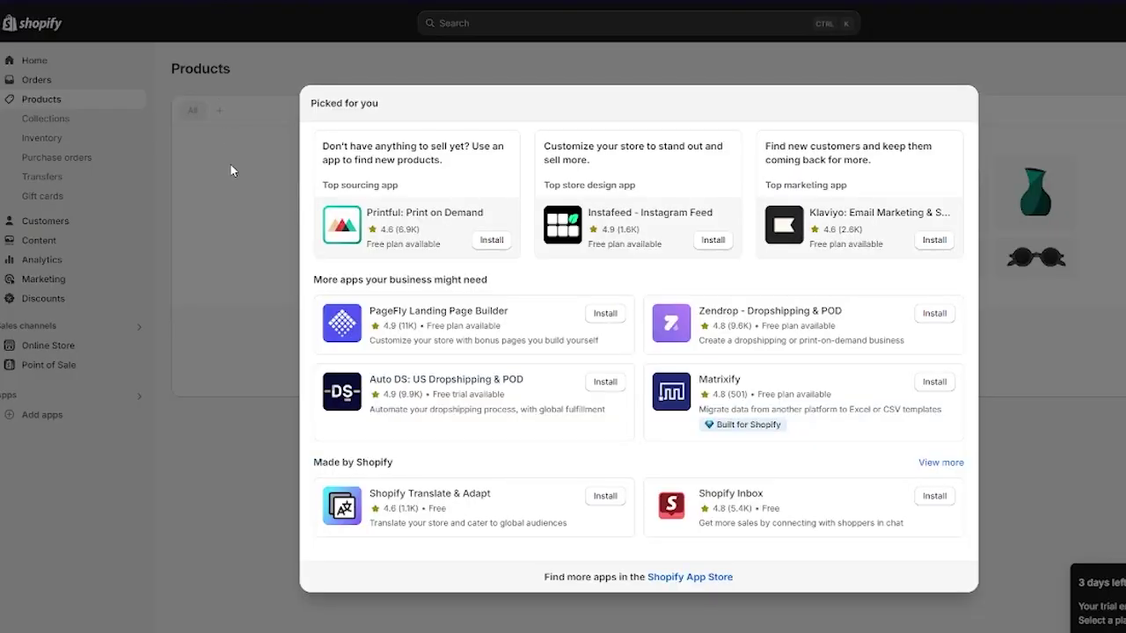
pyautogui.click(231, 168)
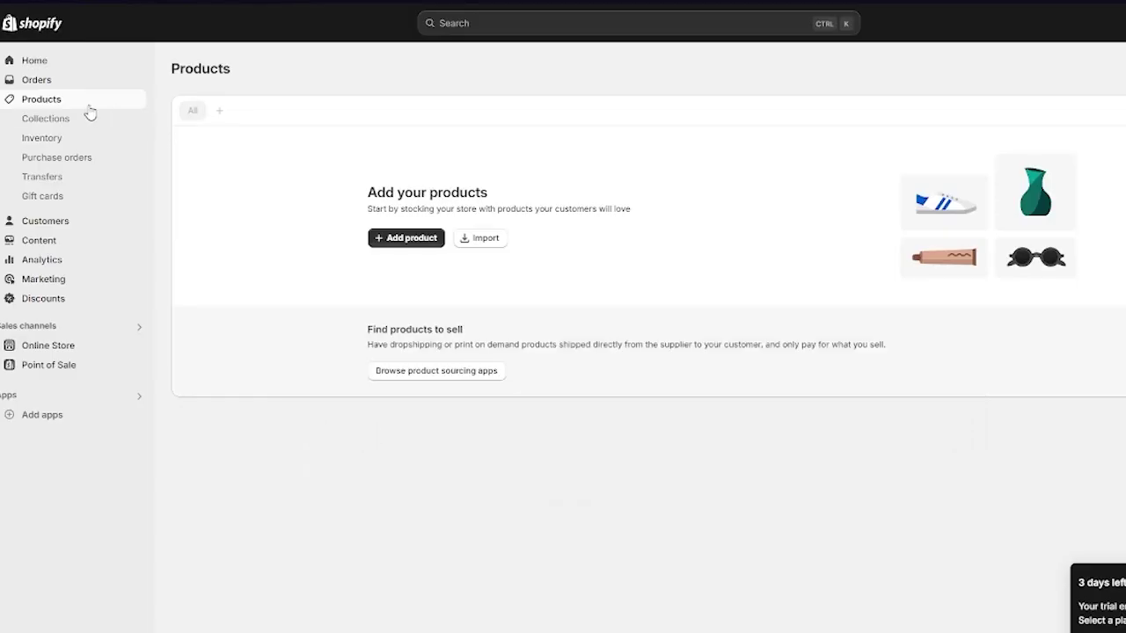